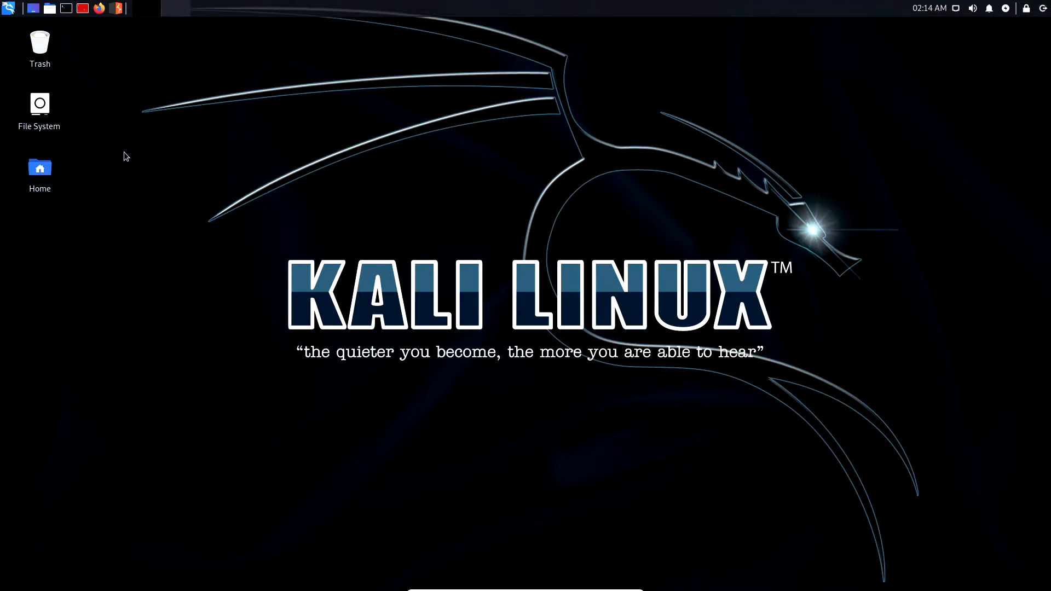
# Find 'Firef' in the Whisker menu and launch Firefox ESR, which opens on Google.
pyautogui.click(7, 9)
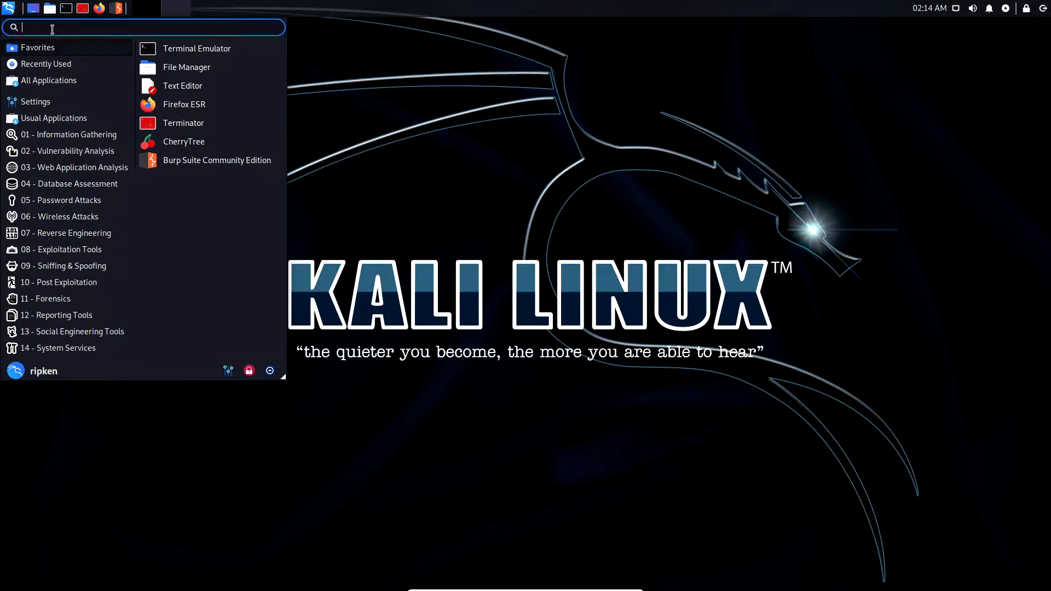
pyautogui.write('Firef')
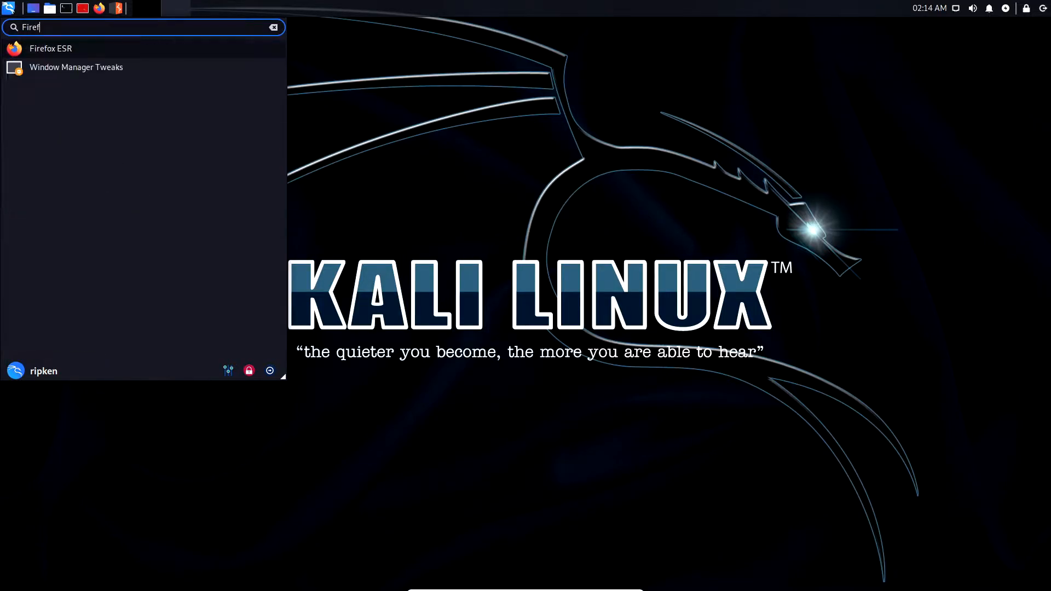
pyautogui.rightClick(39, 52)
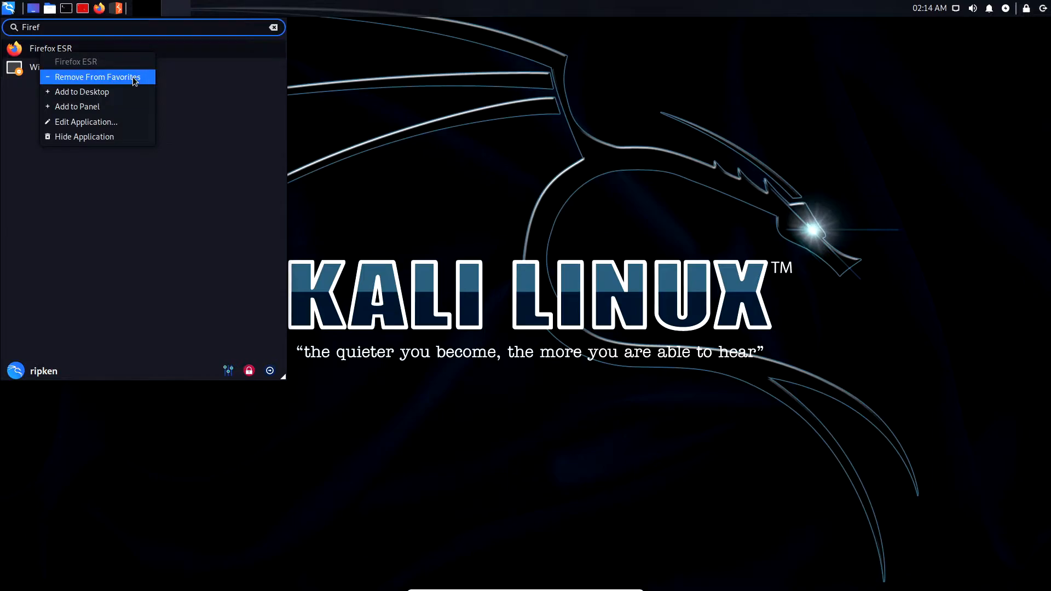
pyautogui.click(49, 47)
pyautogui.click(48, 47)
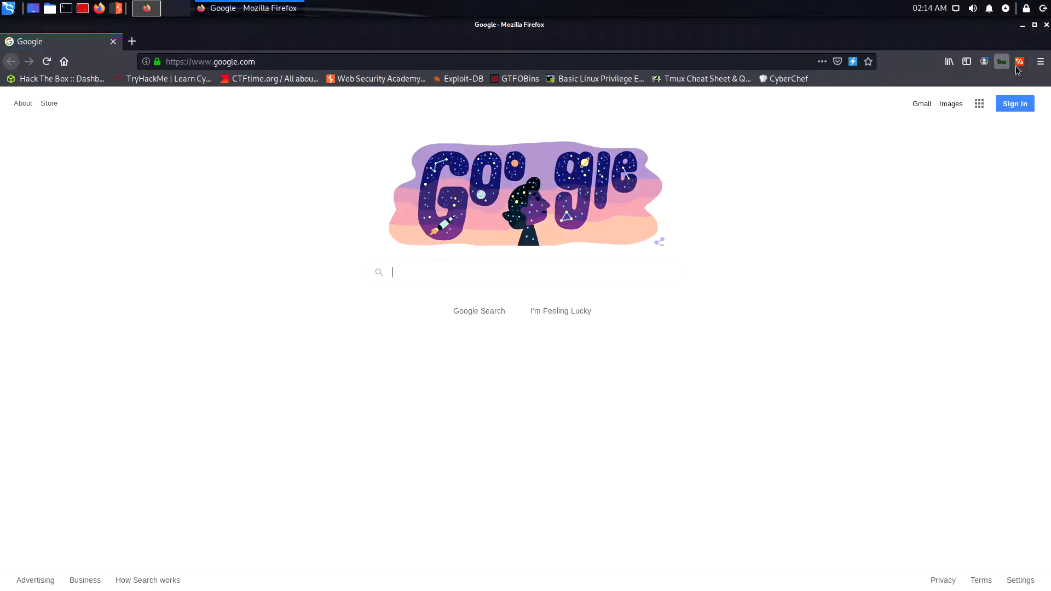
# Search the Firefox add-ons for FoxyProxy.
pyautogui.click(1039, 65)
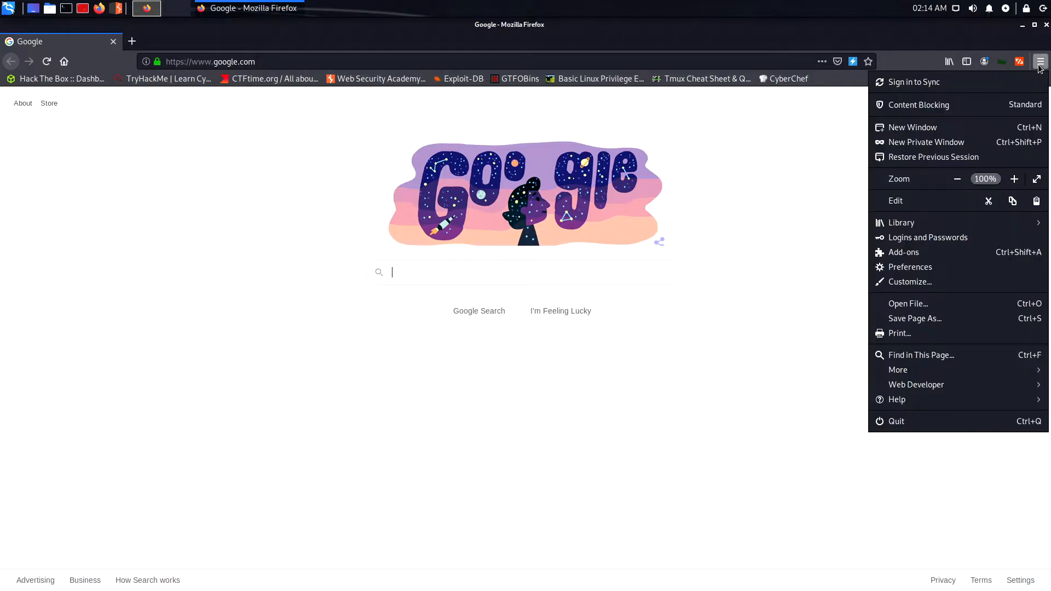
pyautogui.click(924, 253)
pyautogui.click(371, 107)
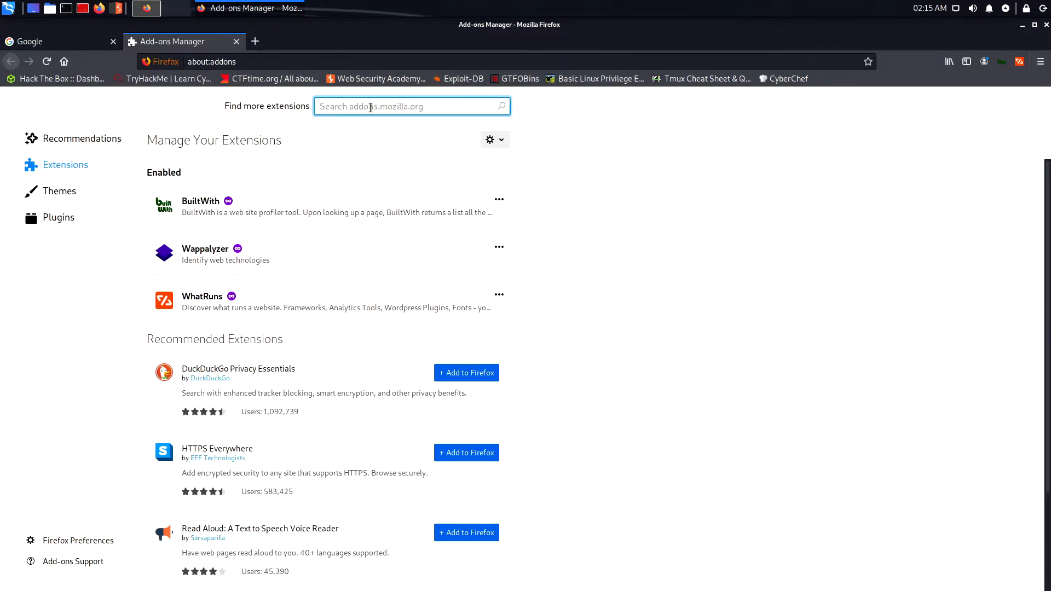
pyautogui.write('FoxyProxy')
pyautogui.press('Return')
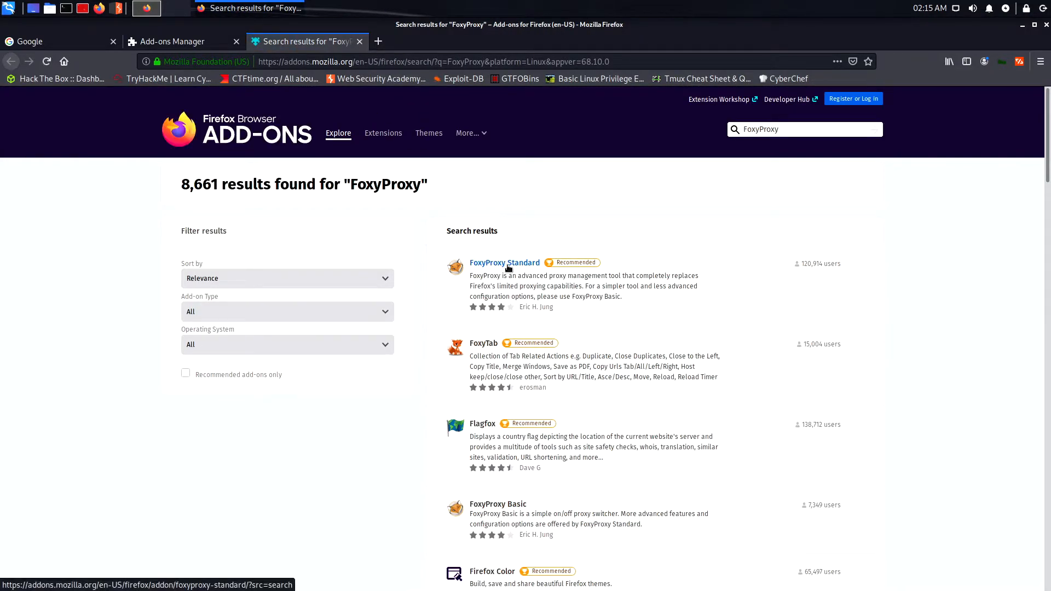
# Install FoxyProxy Standard and allow it to run in private windows.
pyautogui.click(511, 268)
pyautogui.click(564, 305)
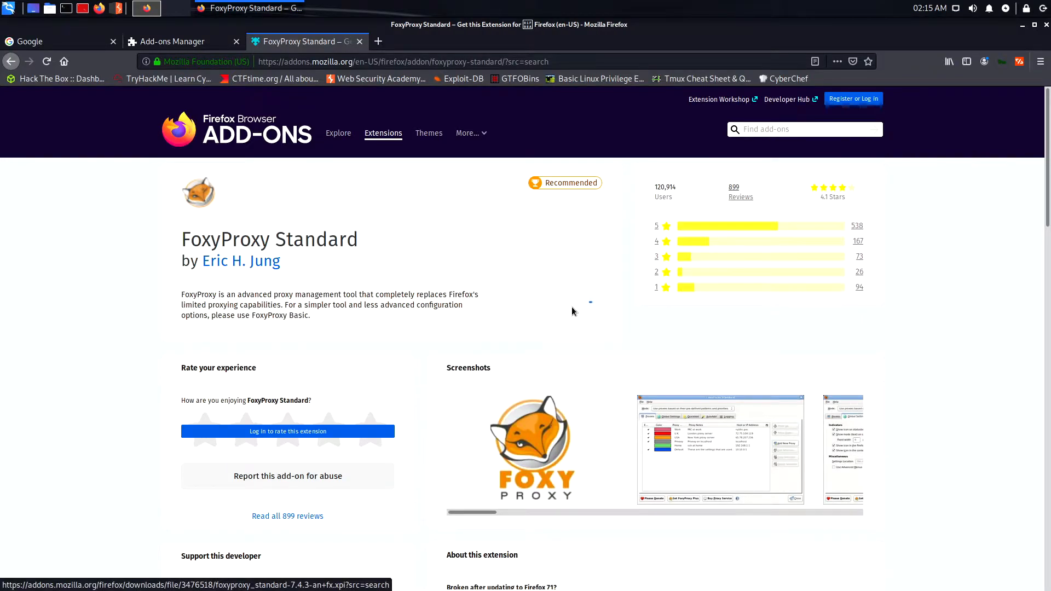
pyautogui.click(330, 232)
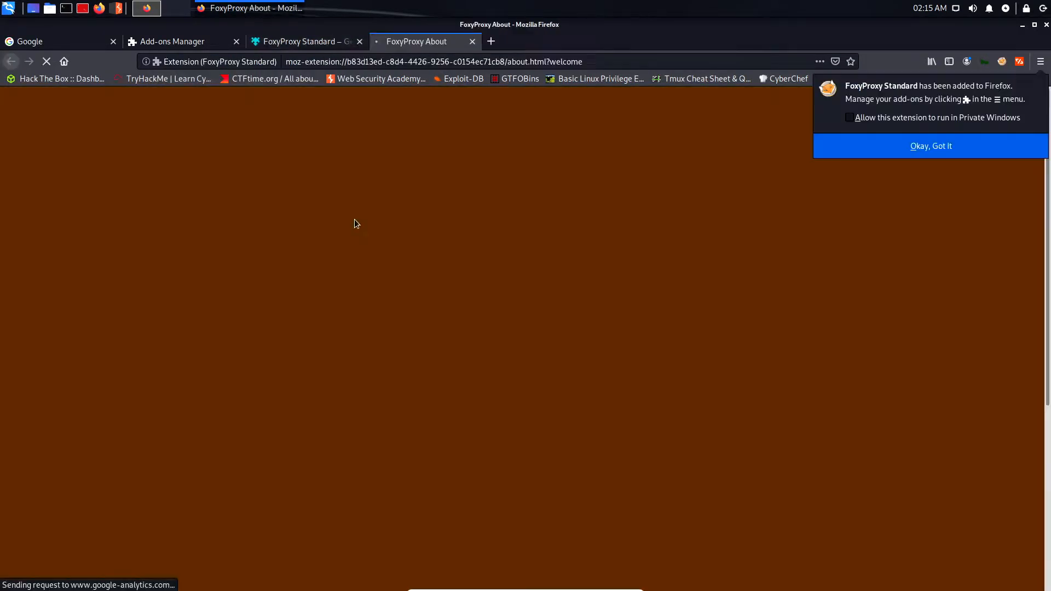
pyautogui.click(853, 118)
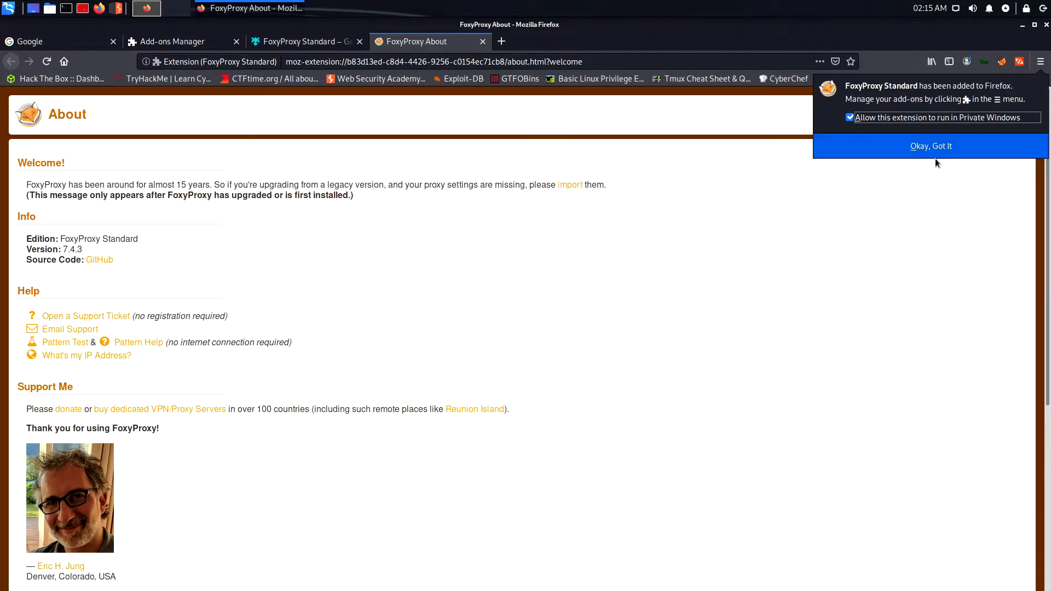
pyautogui.click(956, 147)
# Close the FoxyProxy About, add-on and Add-ons Manager tabs, leaving only Google.
pyautogui.hotkey('ctrl', 'w')
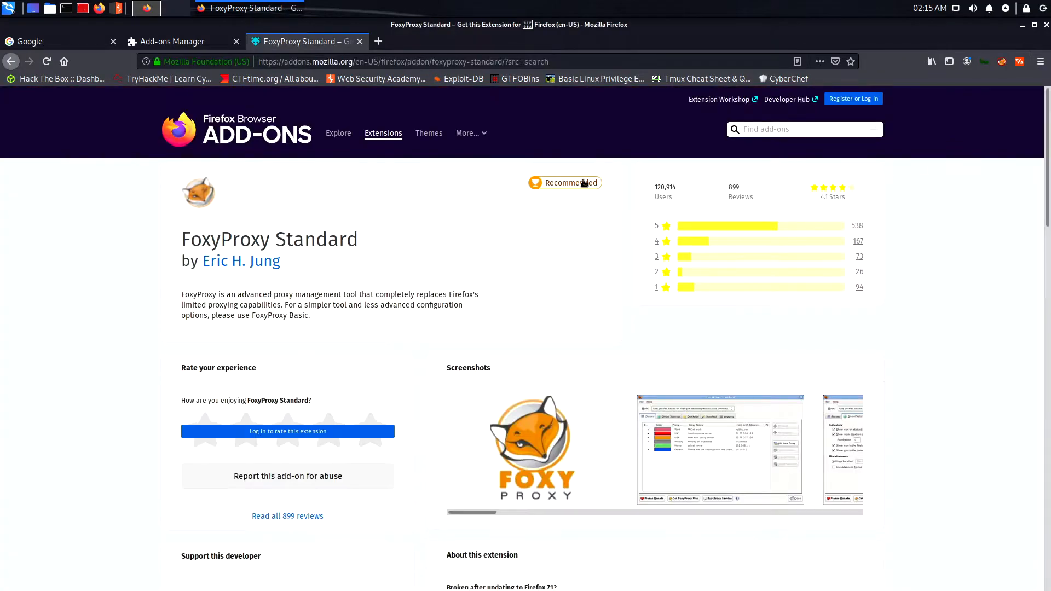
pyautogui.click(360, 41)
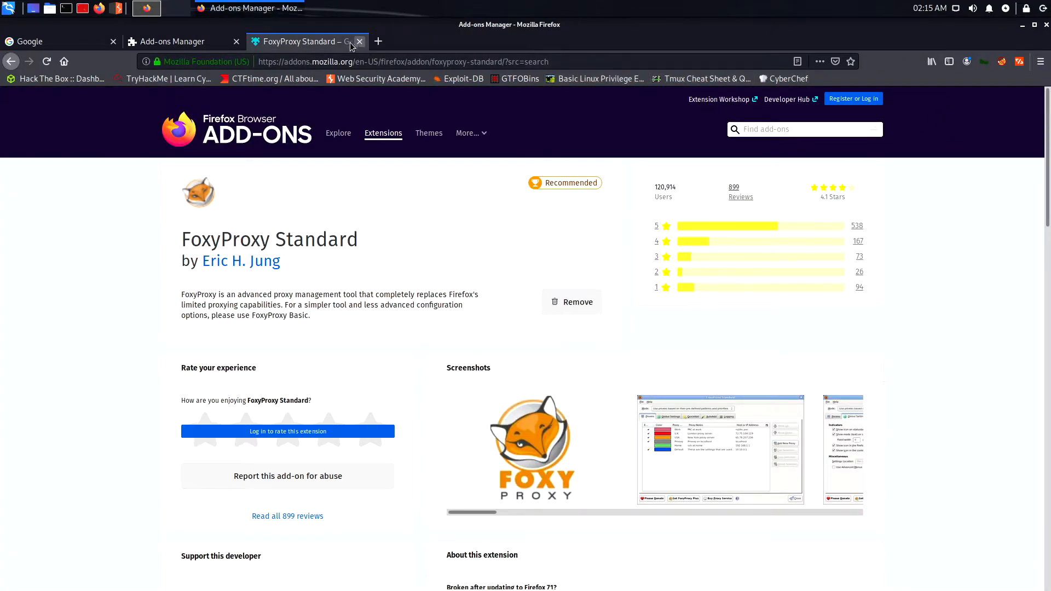
pyautogui.click(236, 42)
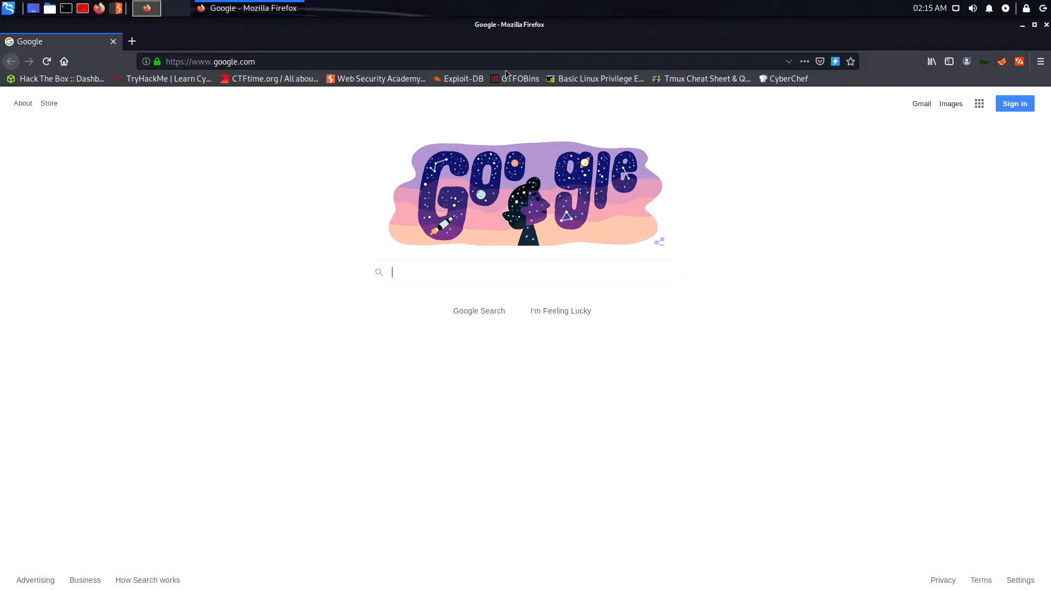
# Add and save a FoxyProxy proxy titled Burp at 127.0.0.1 port 8080.
pyautogui.click(1001, 63)
pyautogui.click(850, 131)
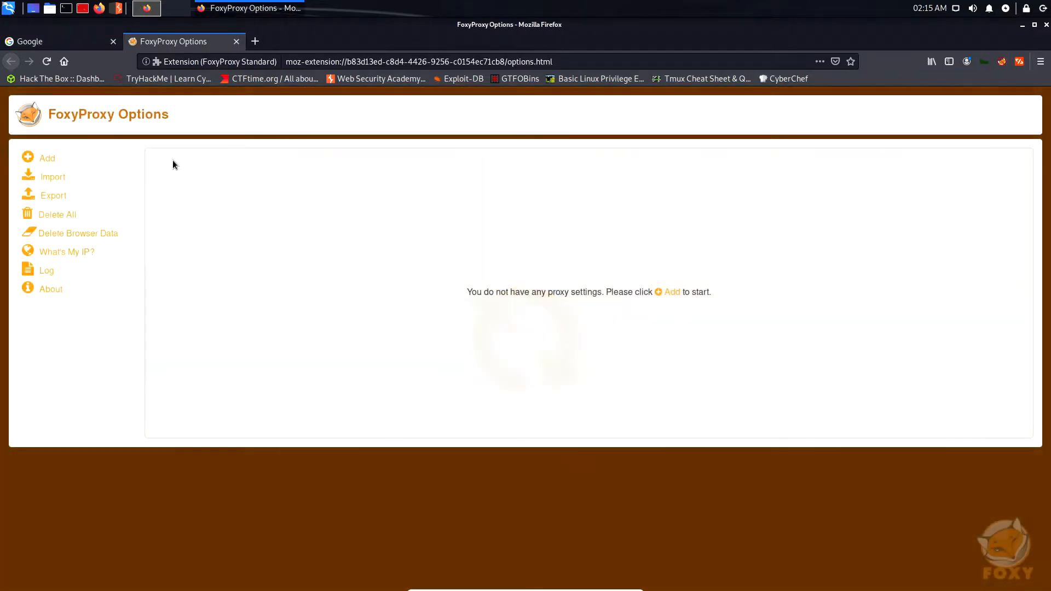
pyautogui.click(50, 157)
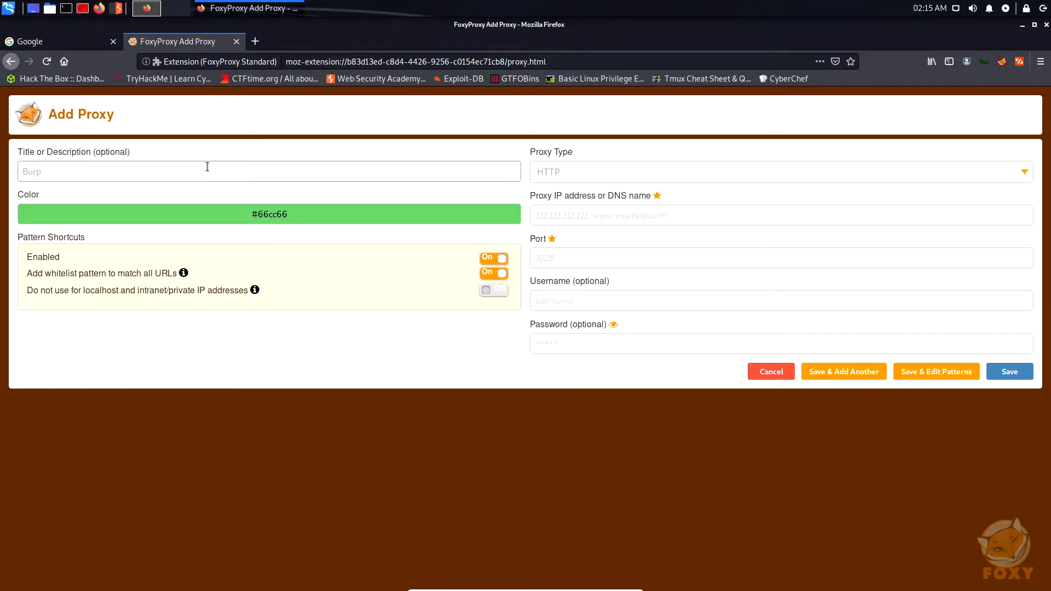
pyautogui.click(655, 211)
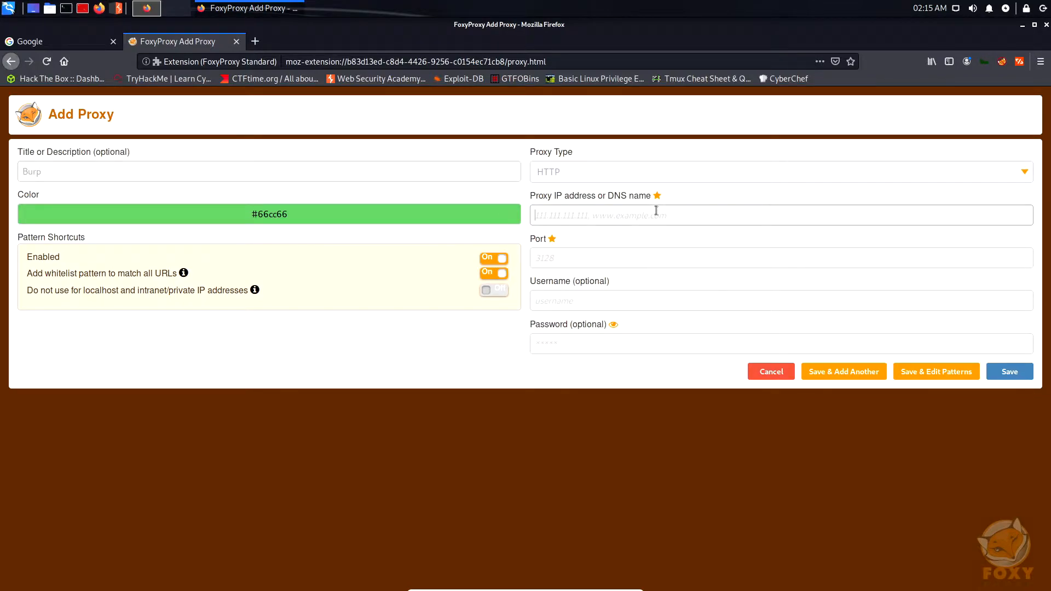
pyautogui.write('127.0.0.1')
pyautogui.click(699, 253)
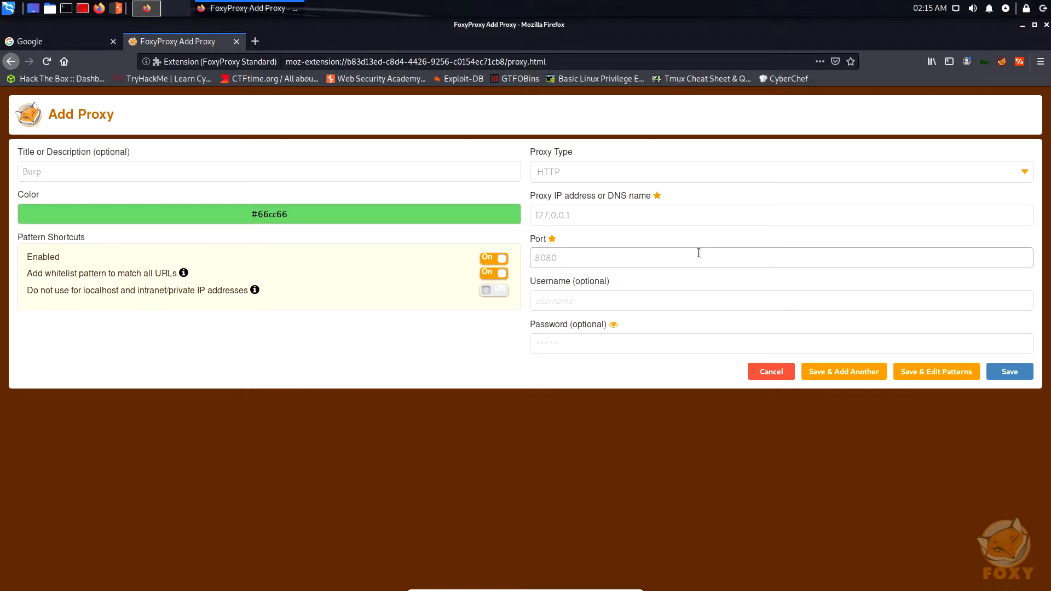
pyautogui.click(1014, 373)
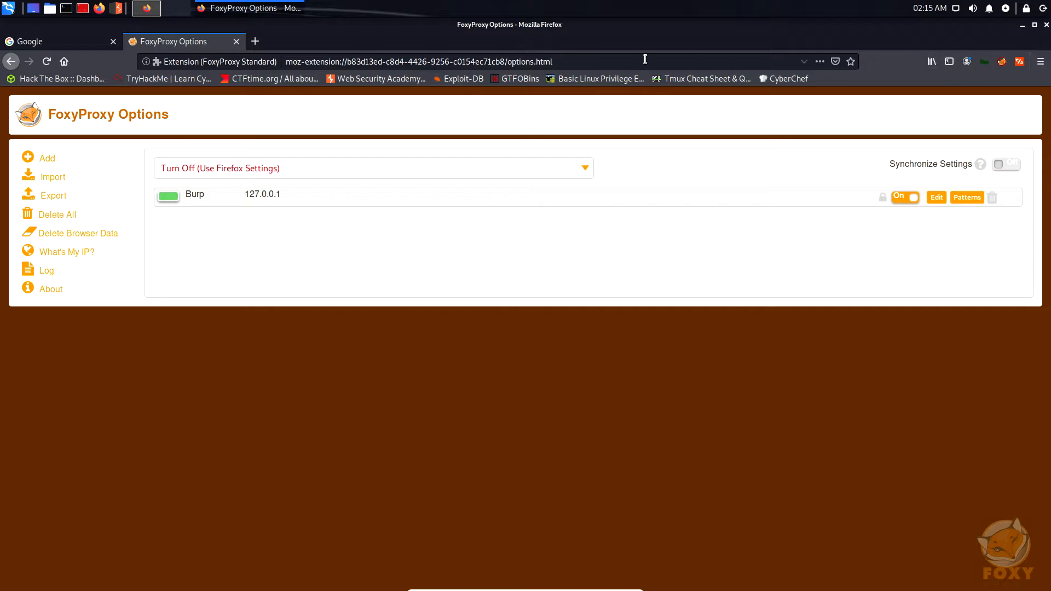
# Close the options tab and route Firefox through the Burp proxy in FoxyProxy.
pyautogui.click(235, 41)
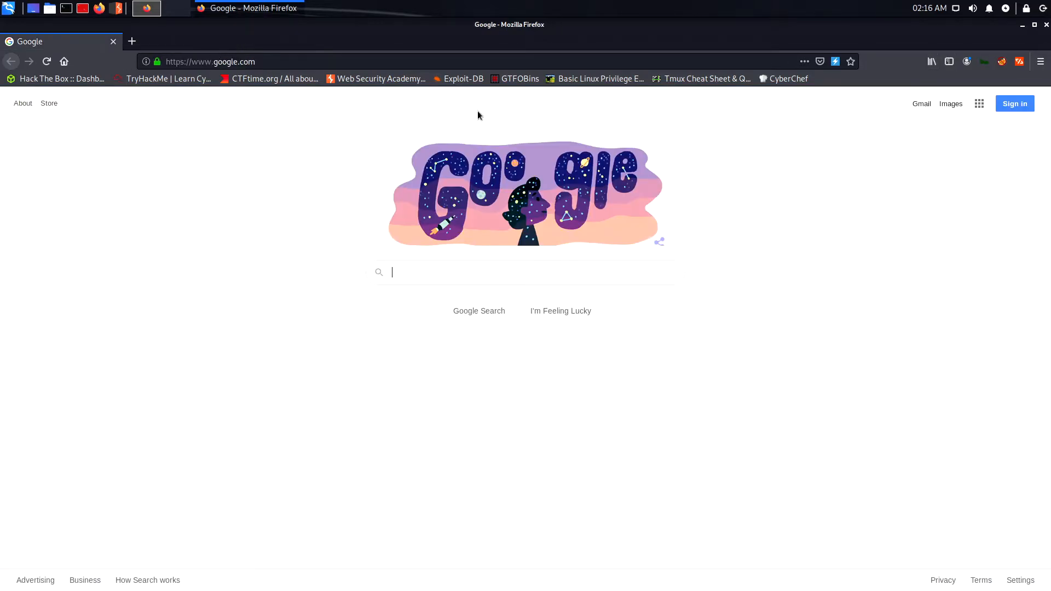
pyautogui.click(1001, 62)
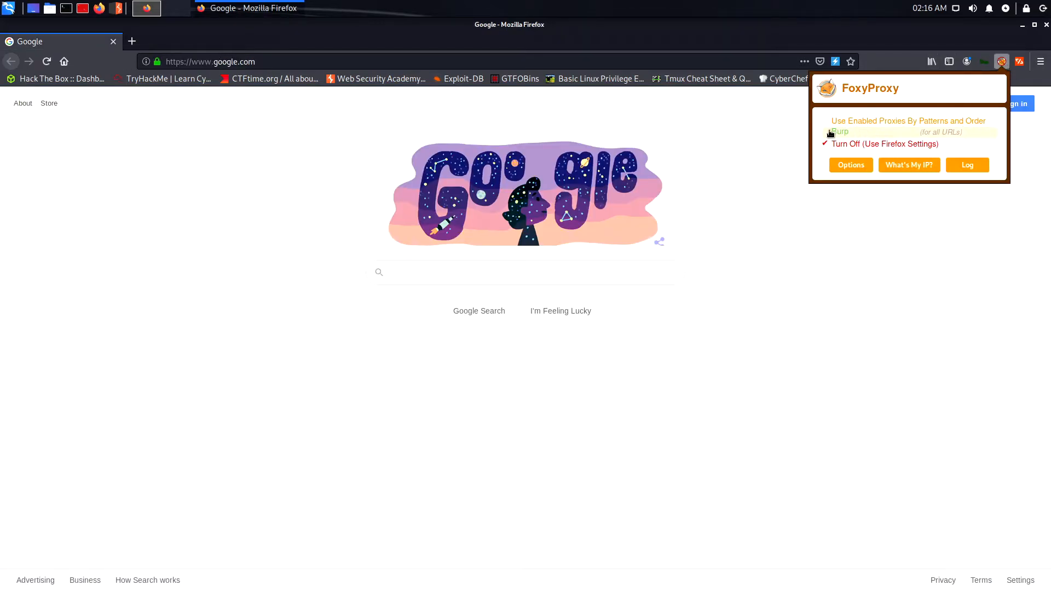
pyautogui.click(832, 135)
pyautogui.click(343, 37)
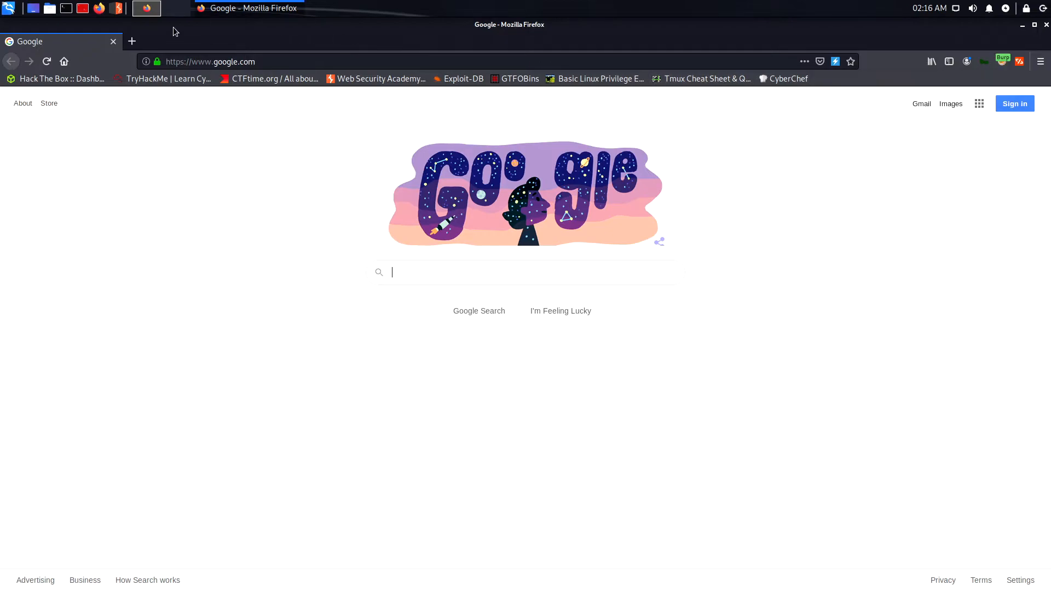
# Start Burp Suite with a temporary project and default settings, and check intercept is on.
pyautogui.click(119, 9)
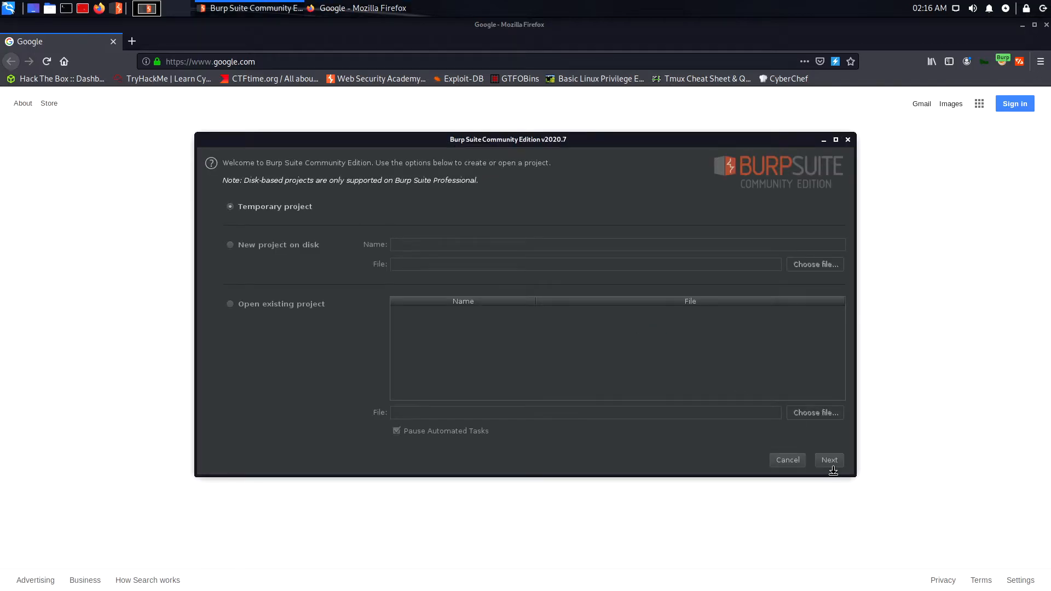
pyautogui.click(834, 467)
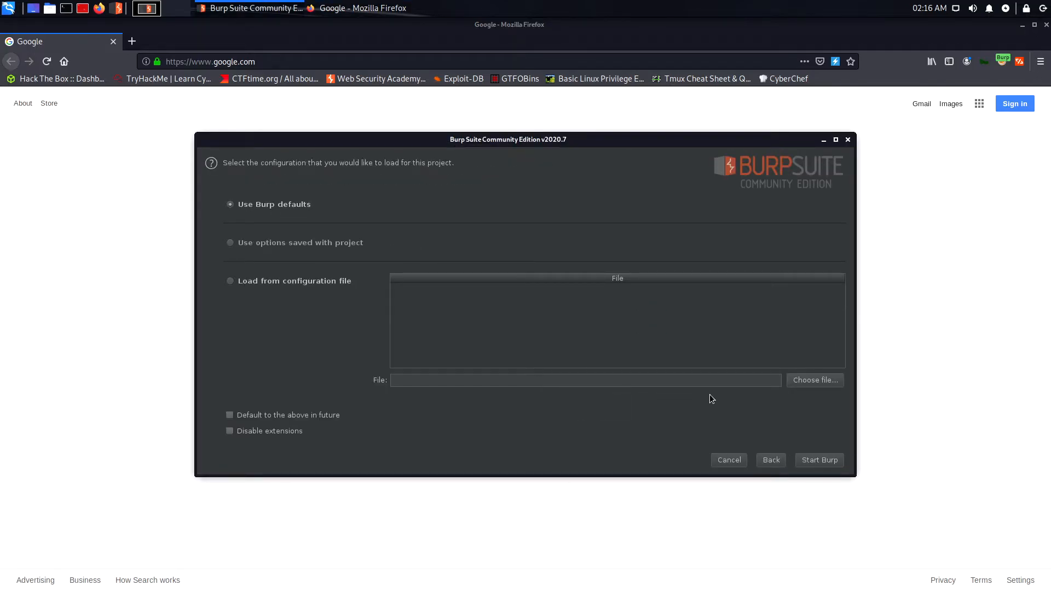
pyautogui.click(827, 463)
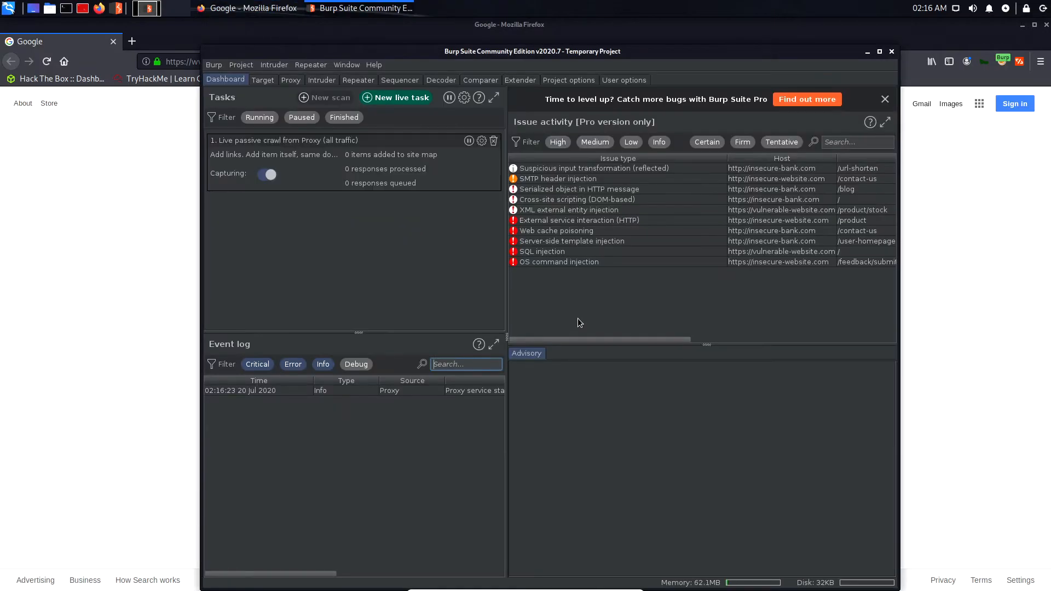
pyautogui.click(291, 80)
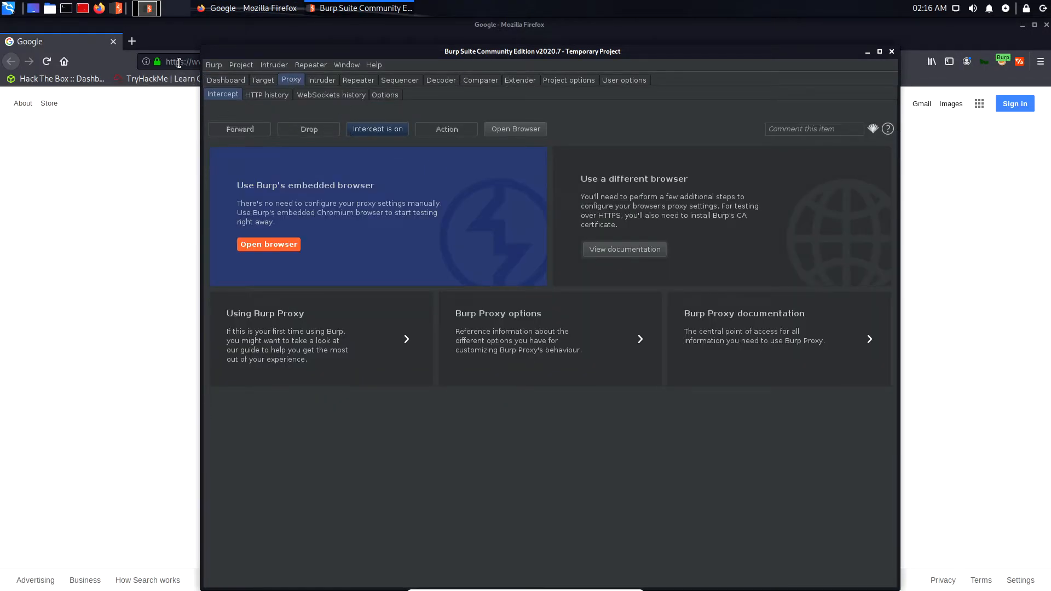
pyautogui.click(136, 37)
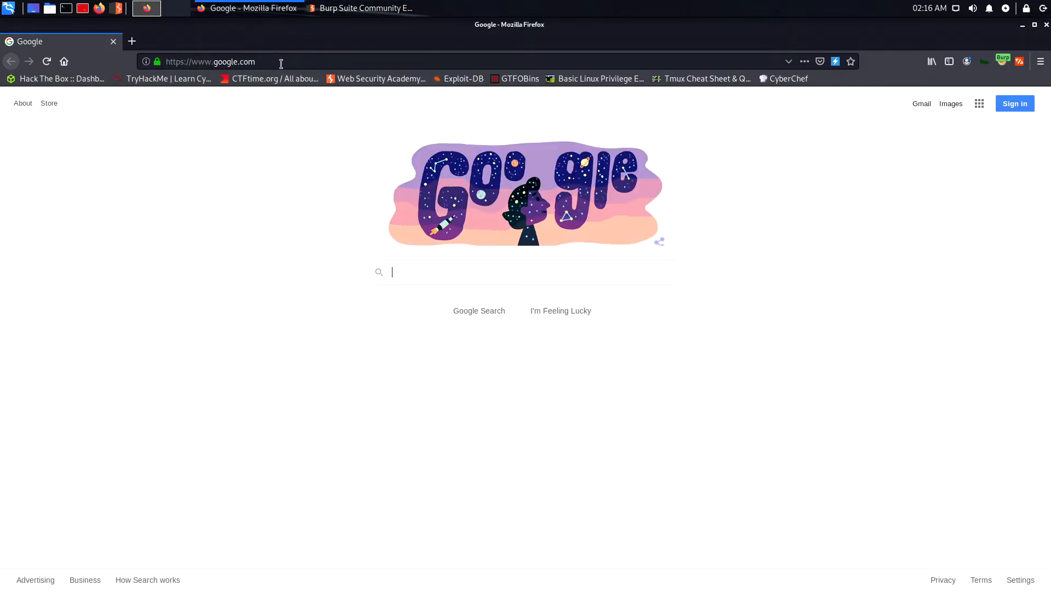
pyautogui.click(281, 64)
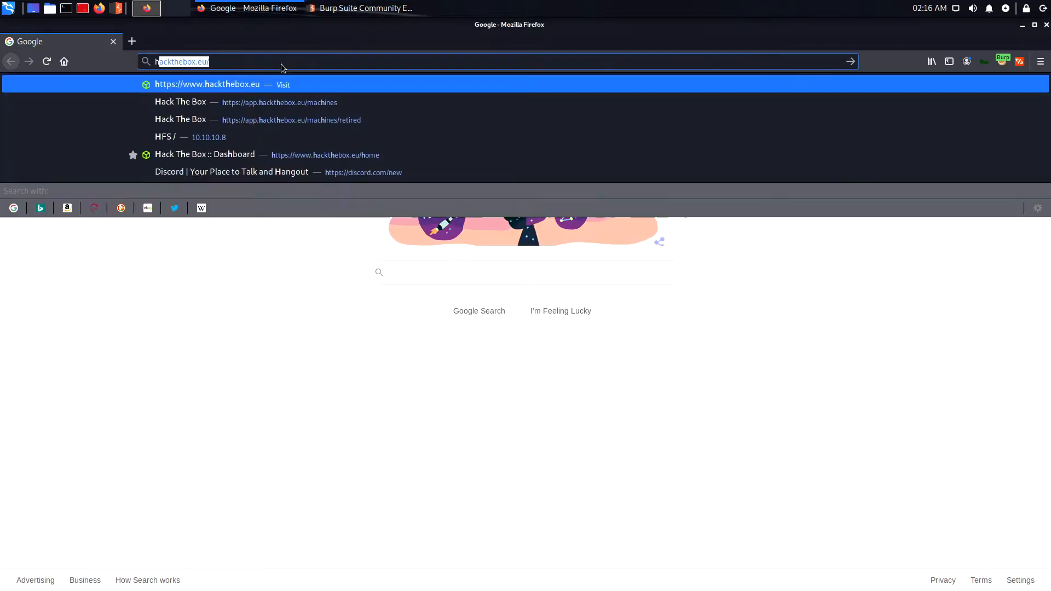
pyautogui.write('http://burp')
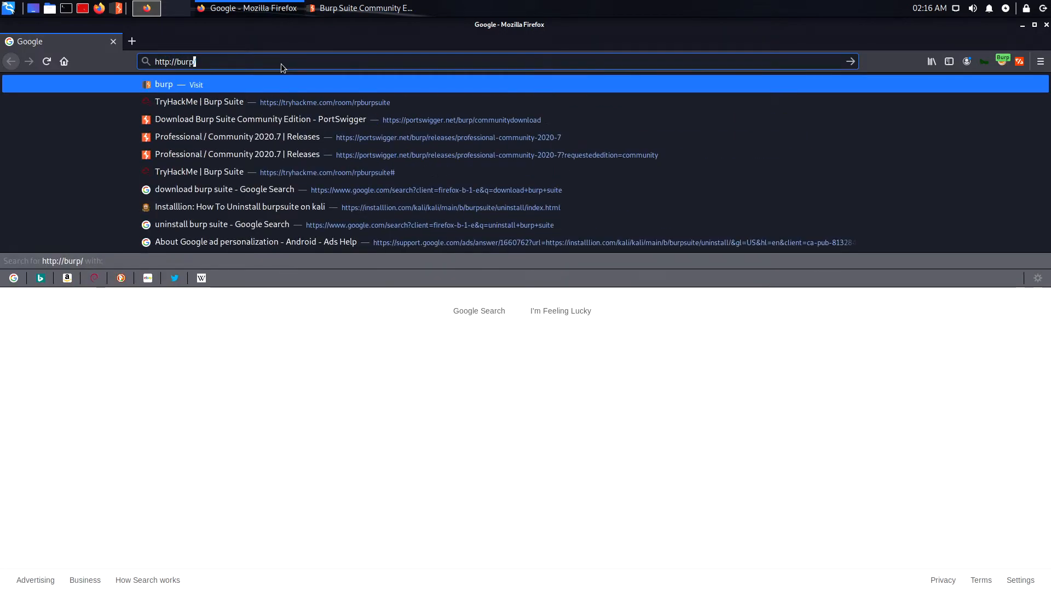
pyautogui.press('Return')
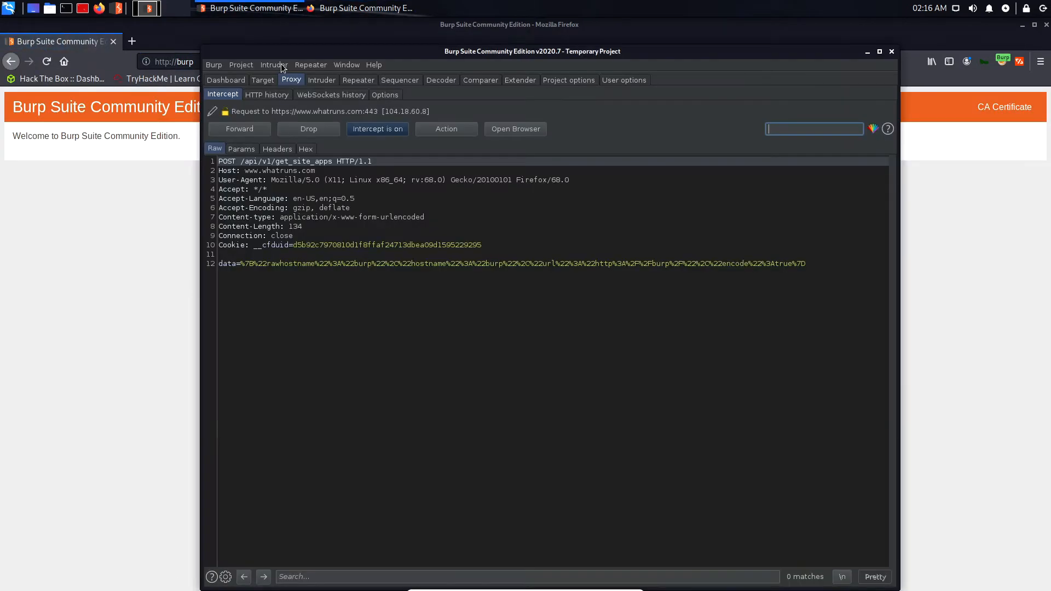
pyautogui.click(946, 274)
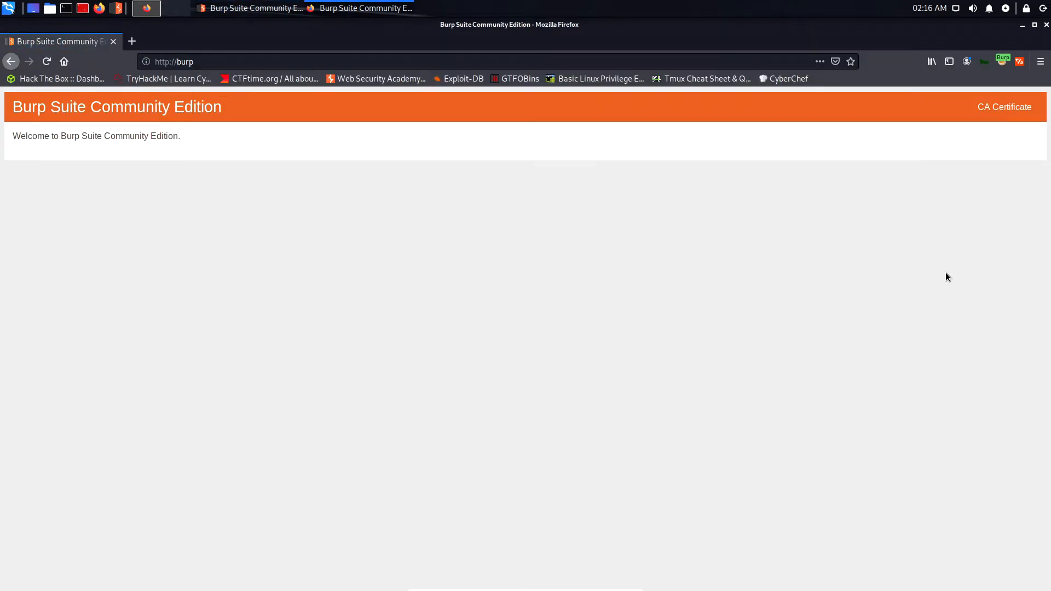
pyautogui.click(1002, 110)
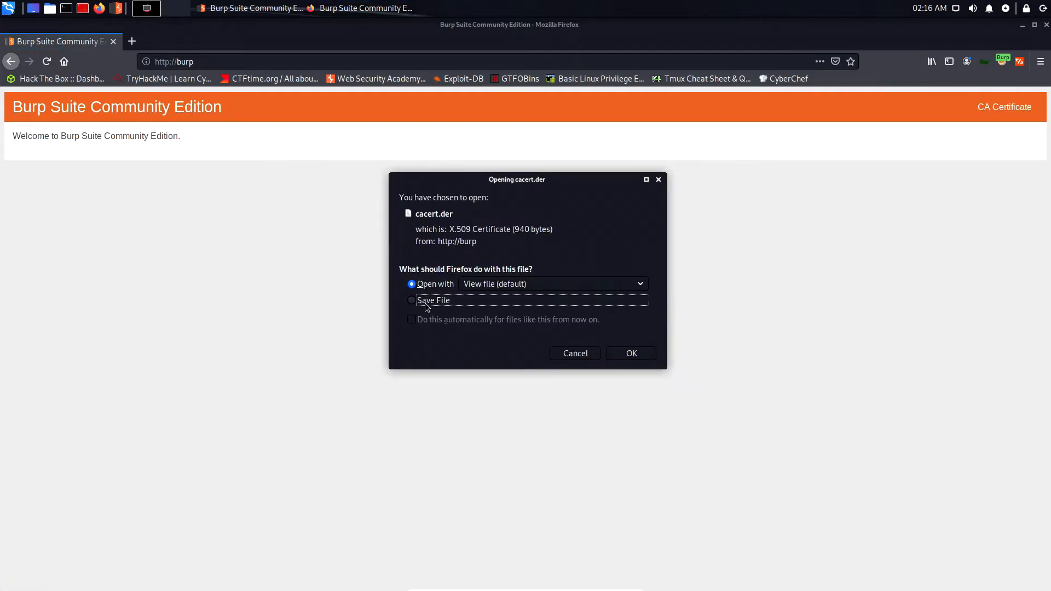
pyautogui.click(637, 354)
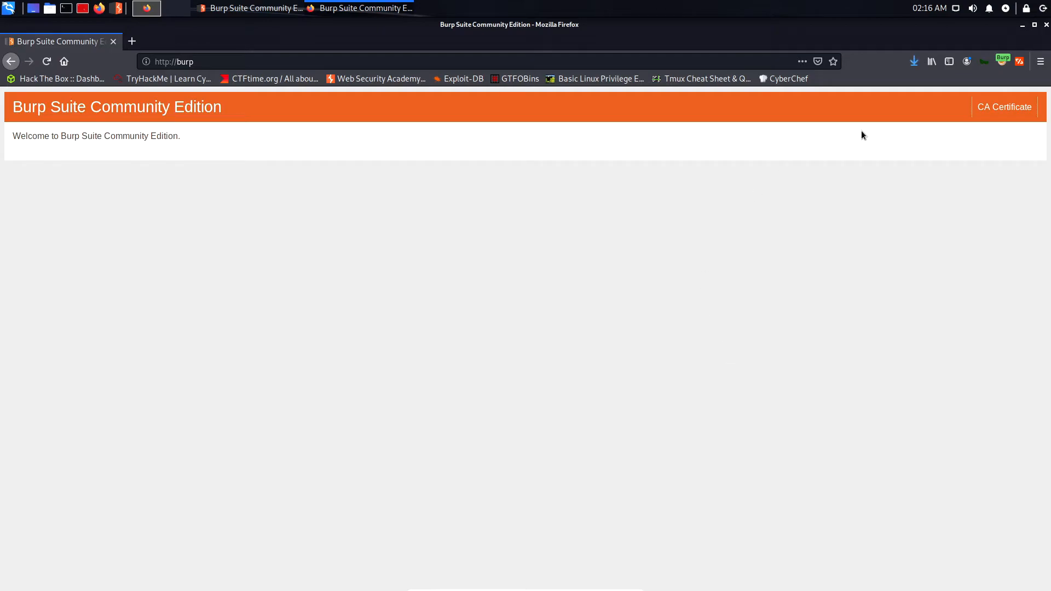
pyautogui.click(1040, 61)
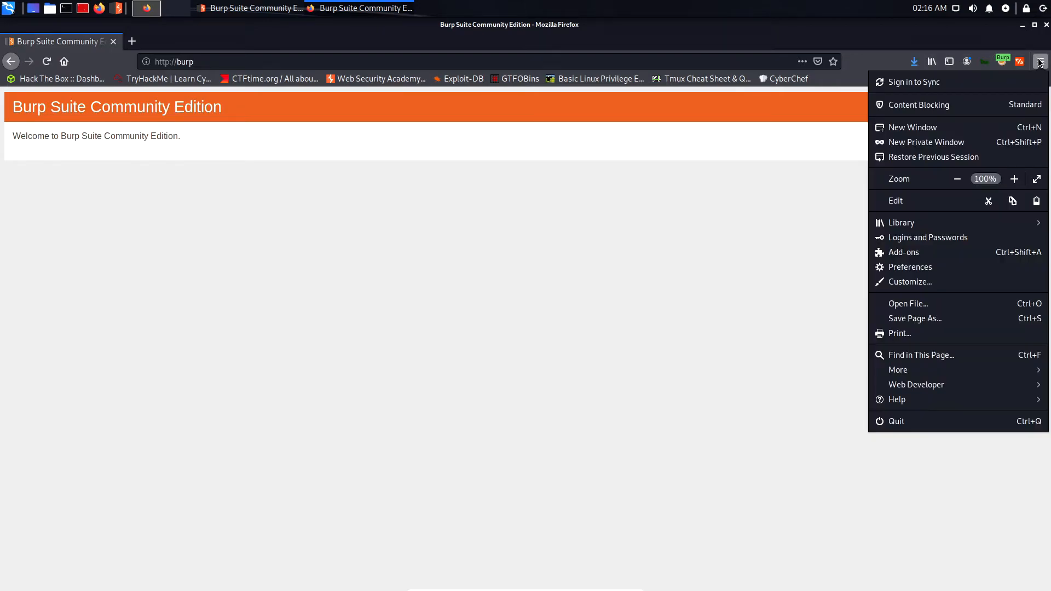
# Go to Preferences > Privacy & Security and scroll down to the Certificates section.
pyautogui.click(913, 266)
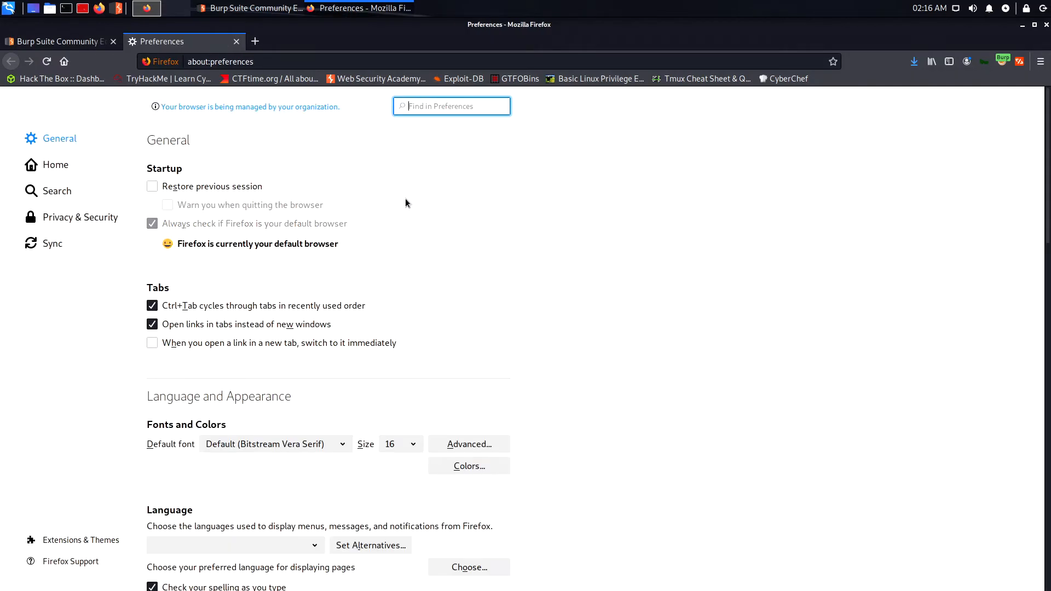
pyautogui.click(80, 225)
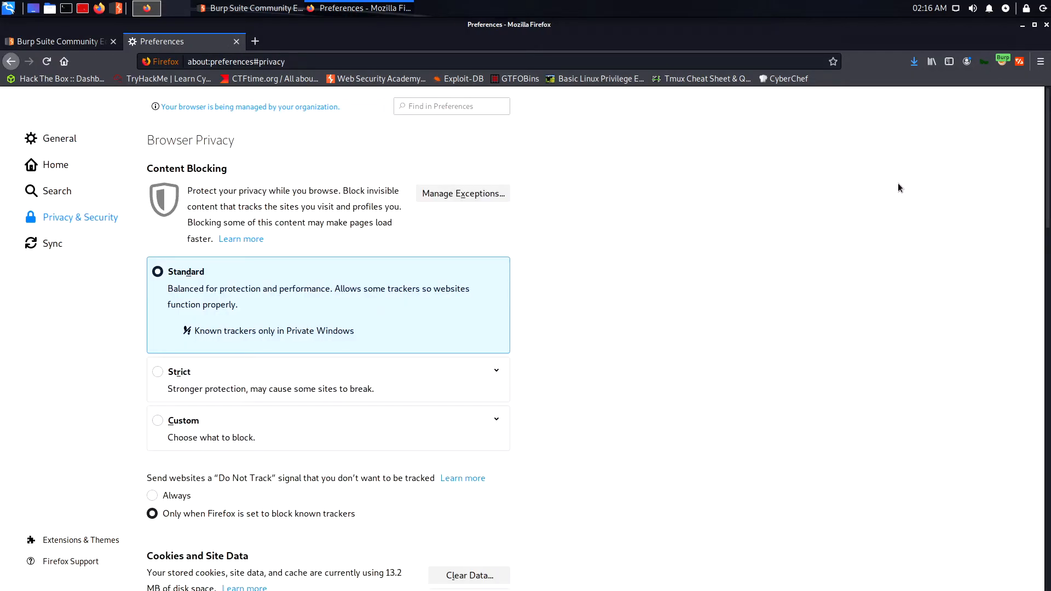
pyautogui.moveTo(1046, 192); pyautogui.dragTo(1045, 580)
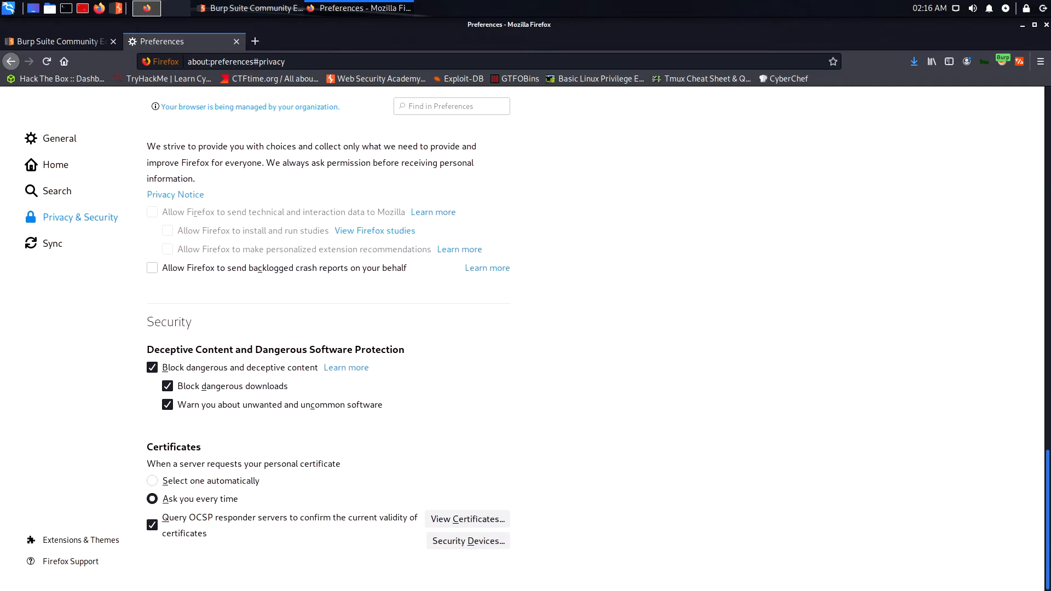
# Import cacert.der as a CA, dismiss the already-installed warning, and close Certificate Manager.
pyautogui.click(468, 518)
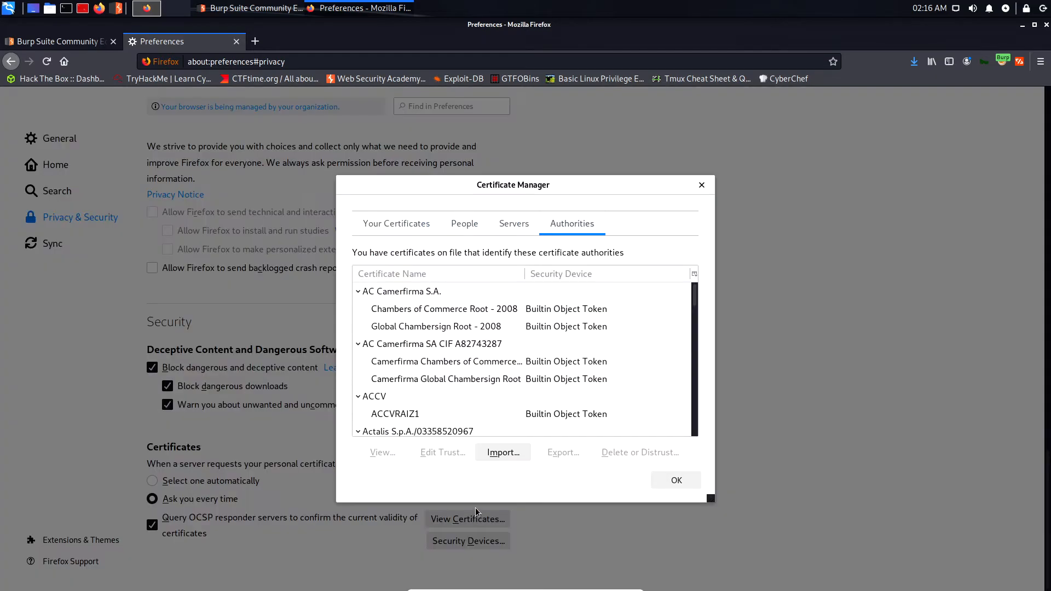
pyautogui.click(501, 452)
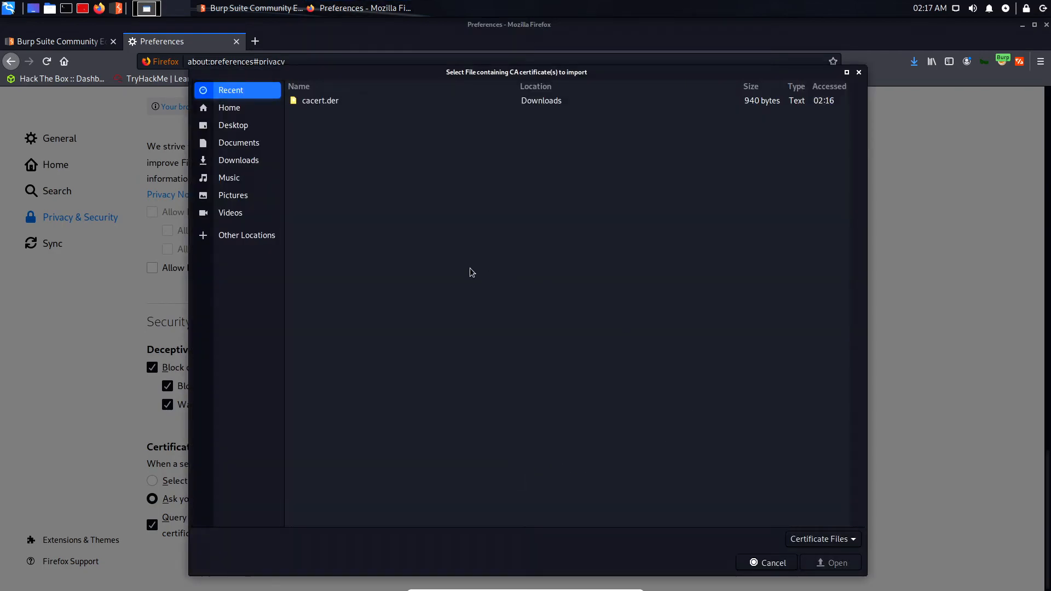
pyautogui.click(327, 102)
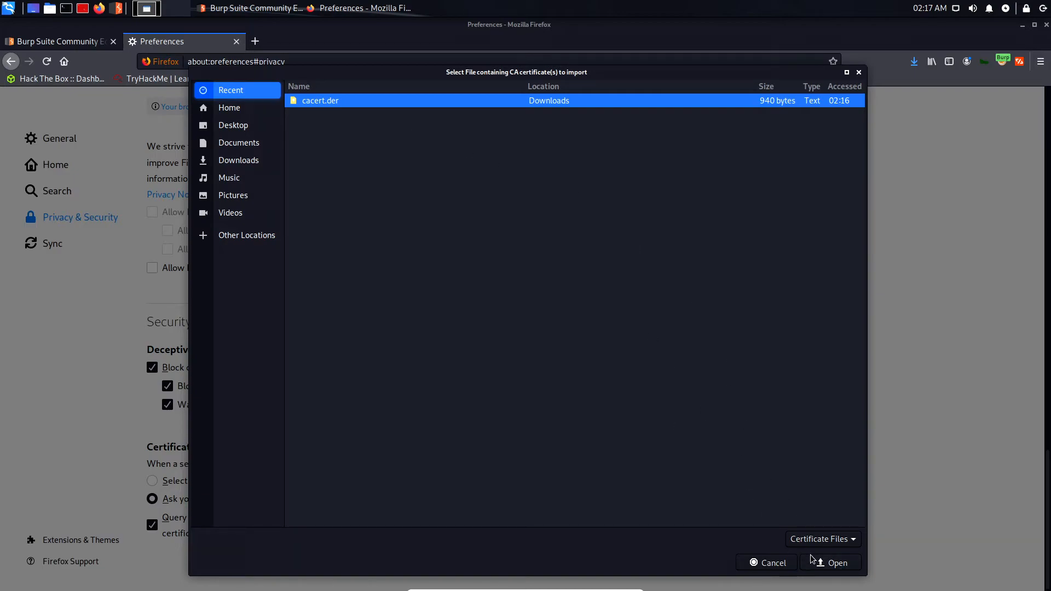
pyautogui.click(843, 568)
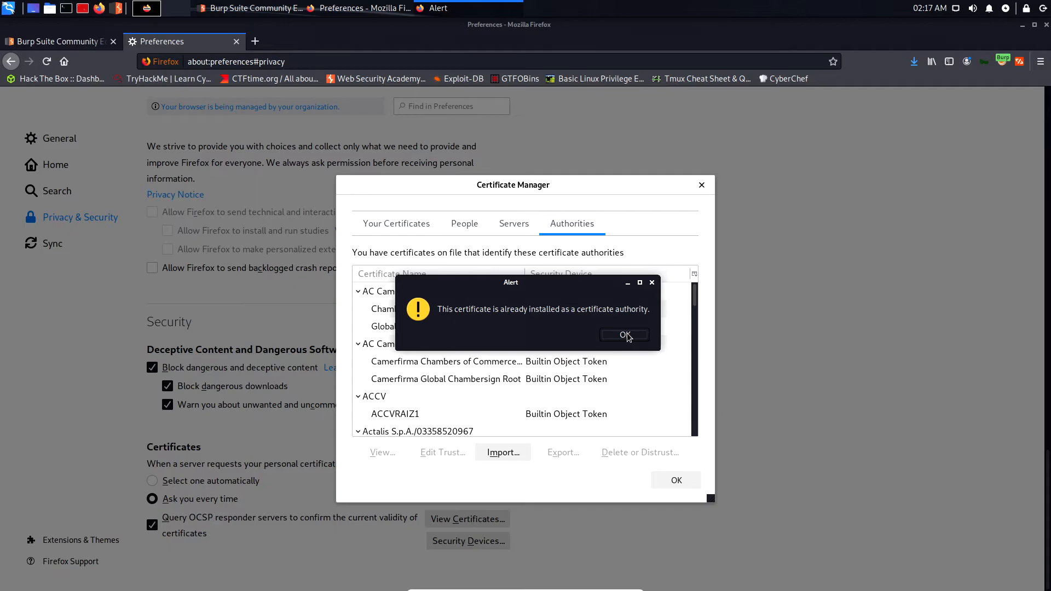
pyautogui.click(625, 335)
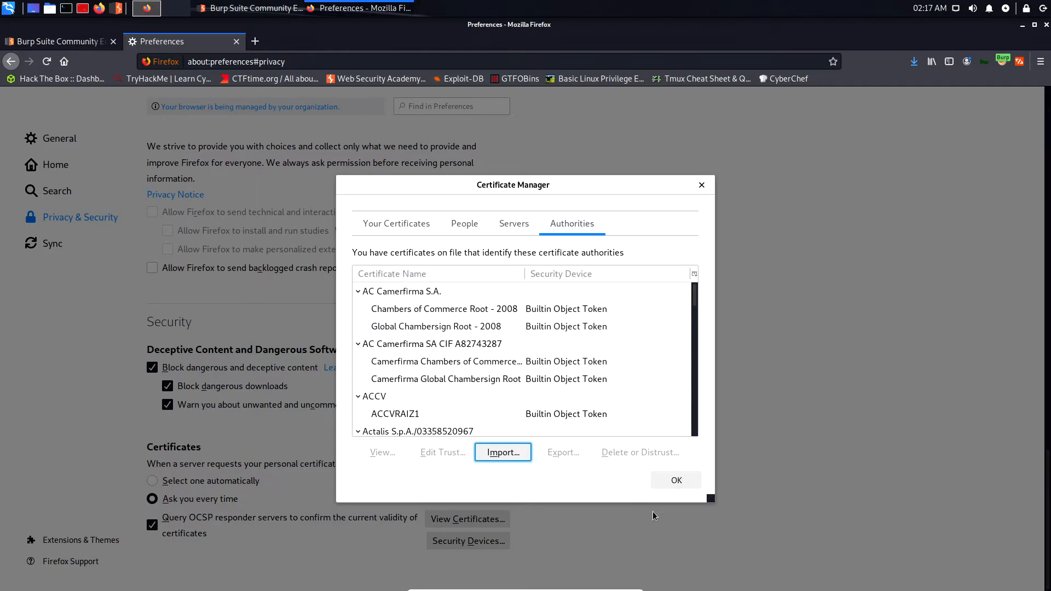
pyautogui.click(674, 481)
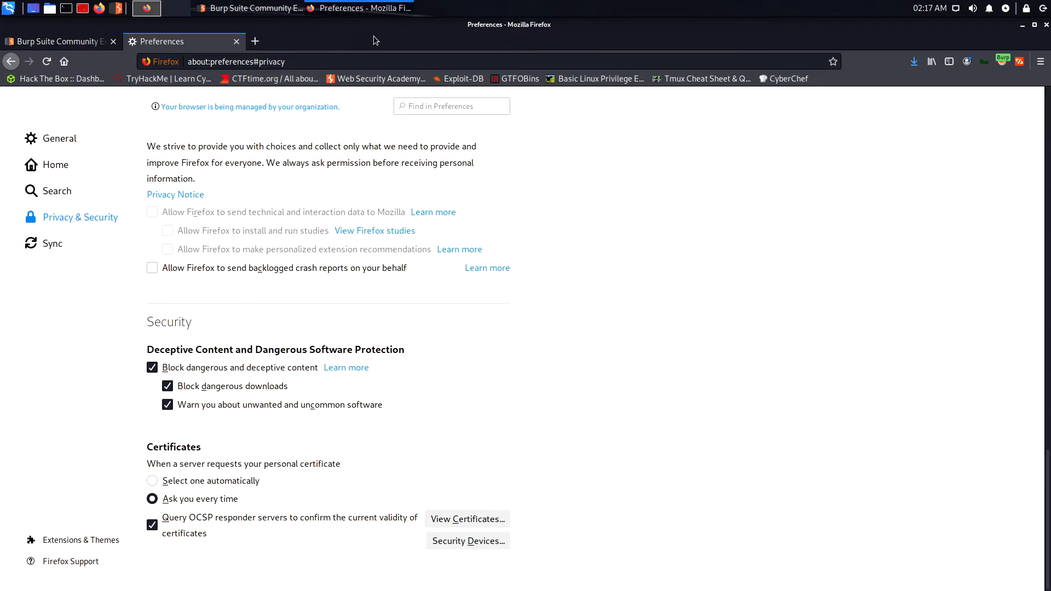
pyautogui.click(235, 9)
# Close the Preferences tab and drop the pending whatruns request in Burp.
pyautogui.click(60, 41)
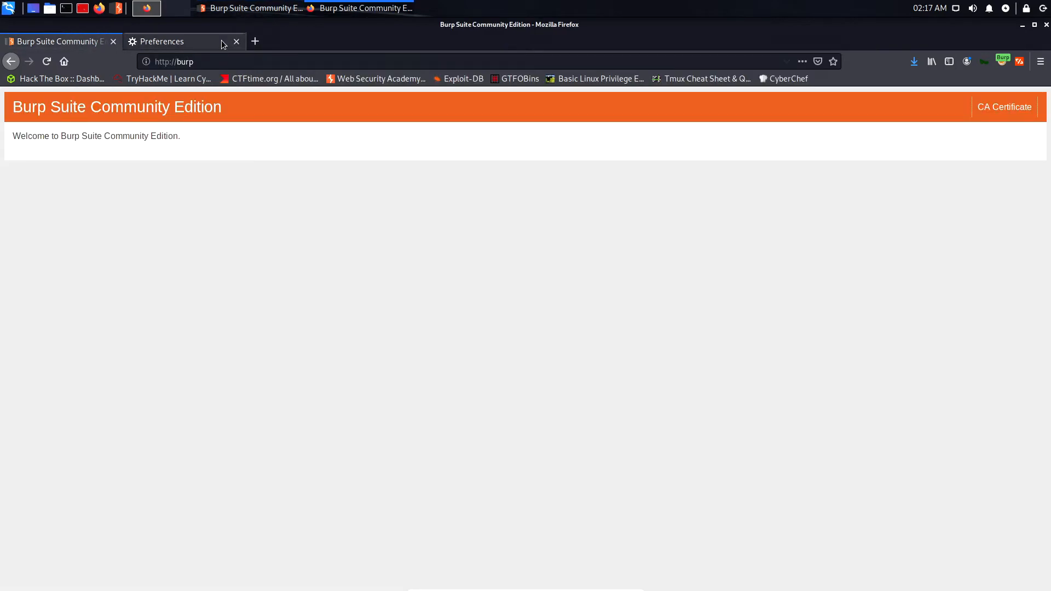
pyautogui.click(236, 42)
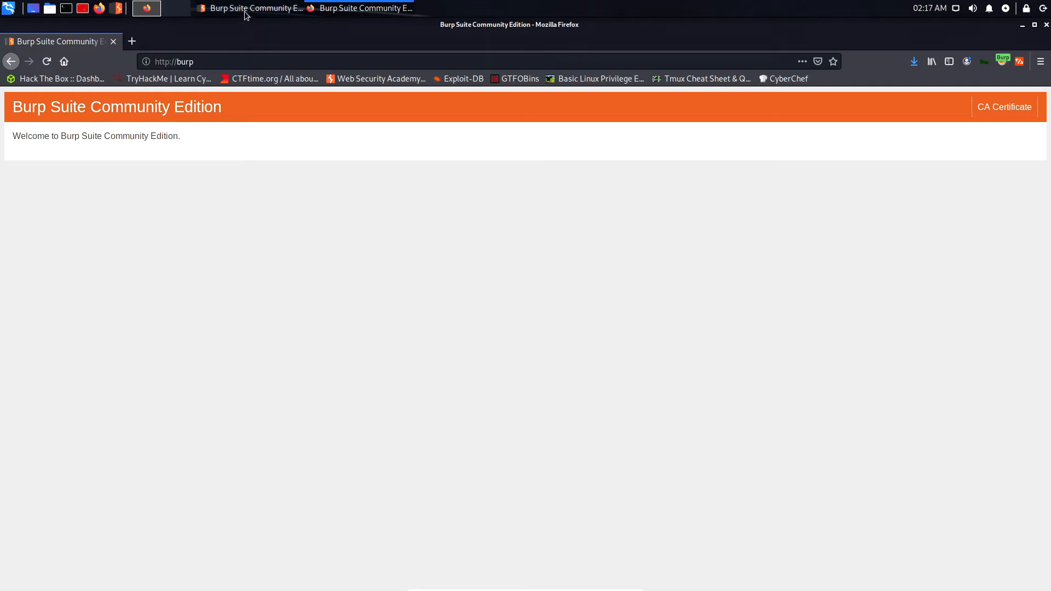
pyautogui.click(245, 13)
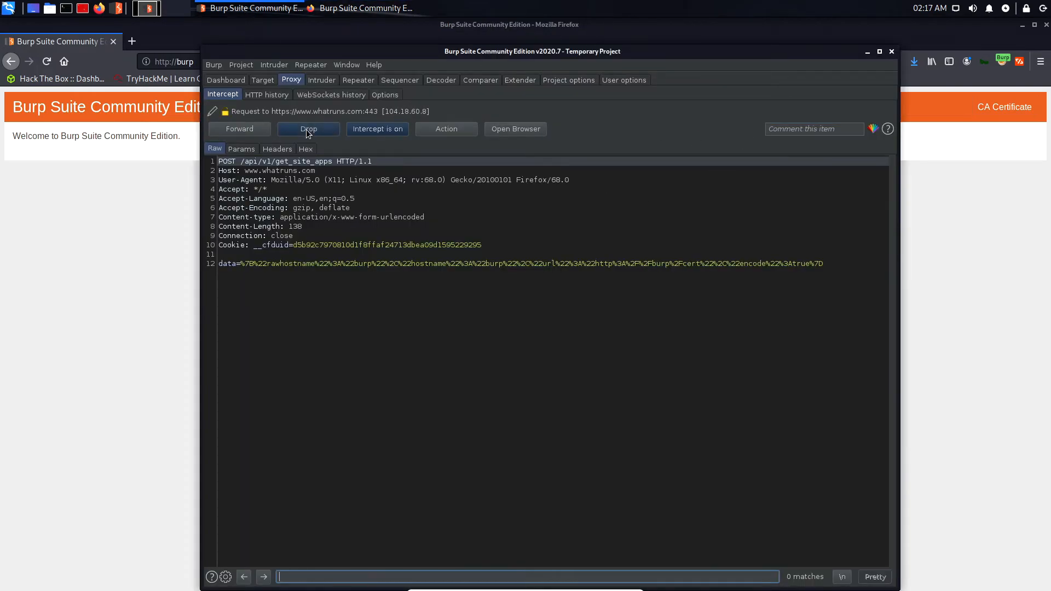
pyautogui.click(306, 130)
pyautogui.click(189, 61)
pyautogui.click(206, 62)
pyautogui.write('www.google.com/')
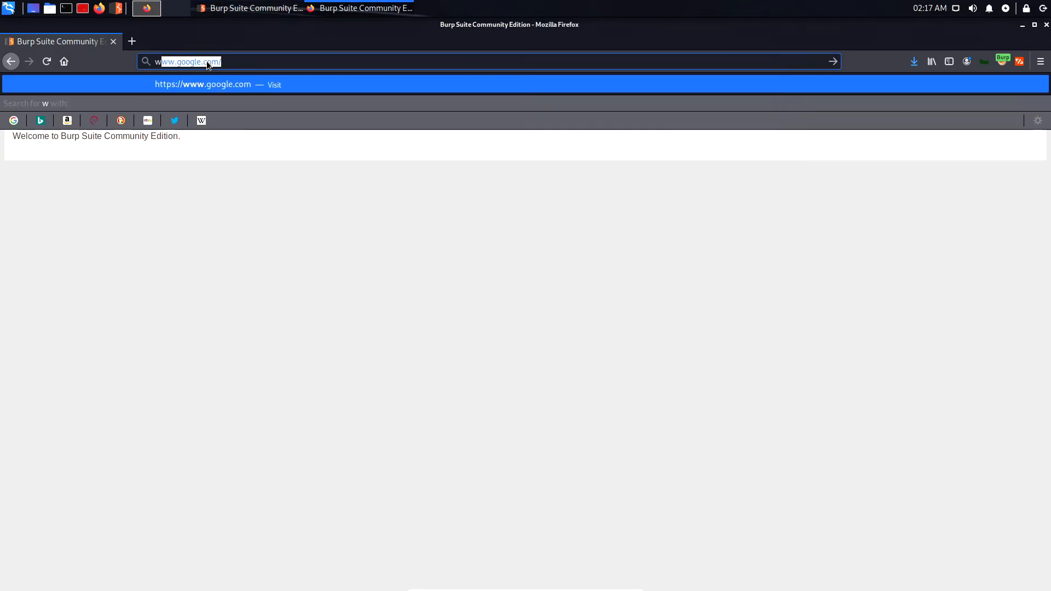
pyautogui.press('Return')
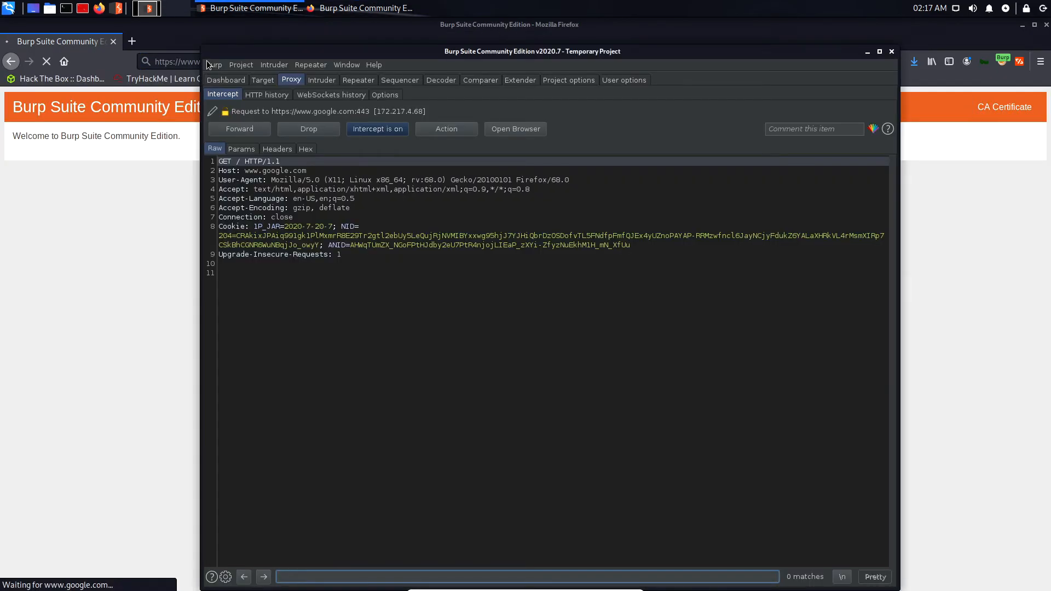
# Forward each intercepted Google and googleads request so the homepage loads.
pyautogui.click(255, 130)
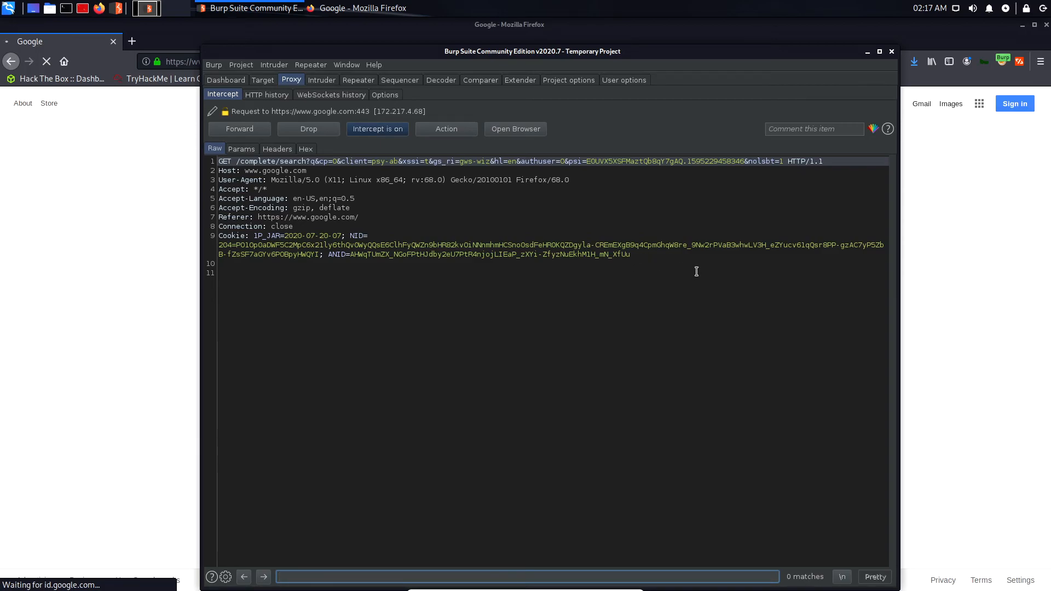
pyautogui.click(240, 129)
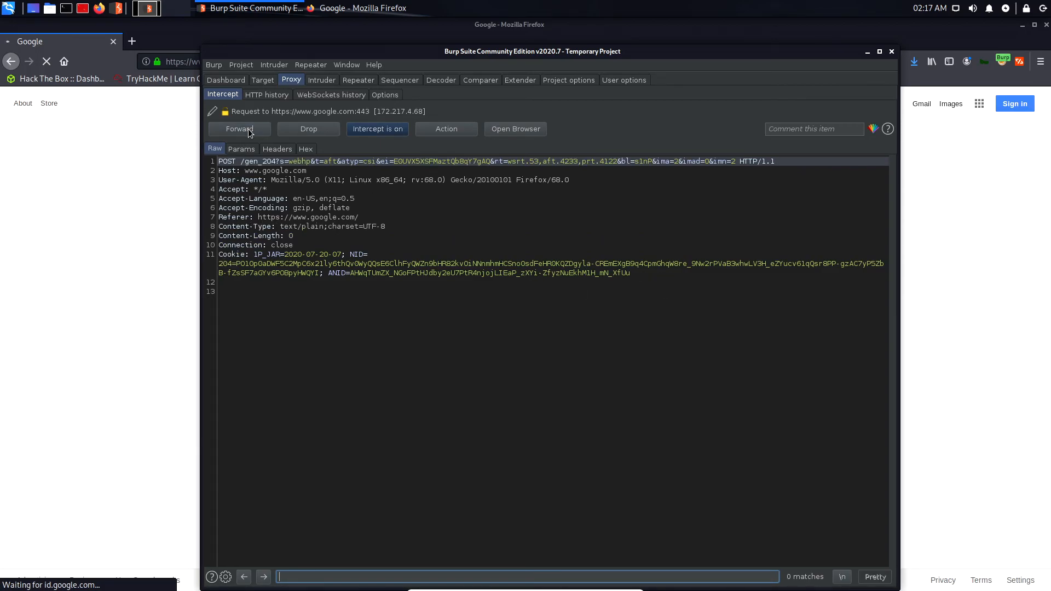
pyautogui.click(239, 129)
pyautogui.click(239, 128)
pyautogui.click(249, 131)
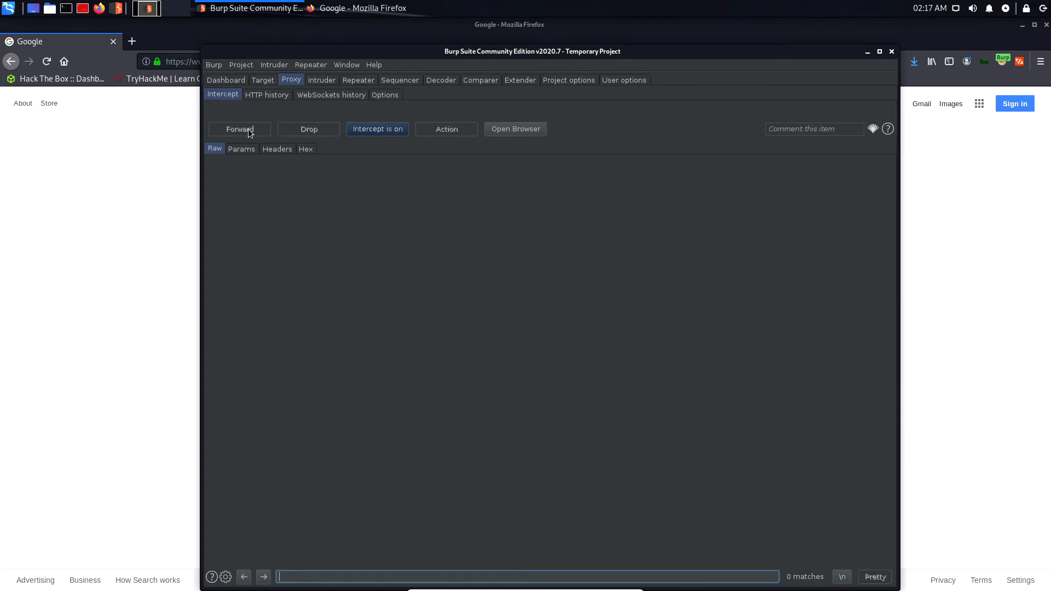
pyautogui.click(963, 270)
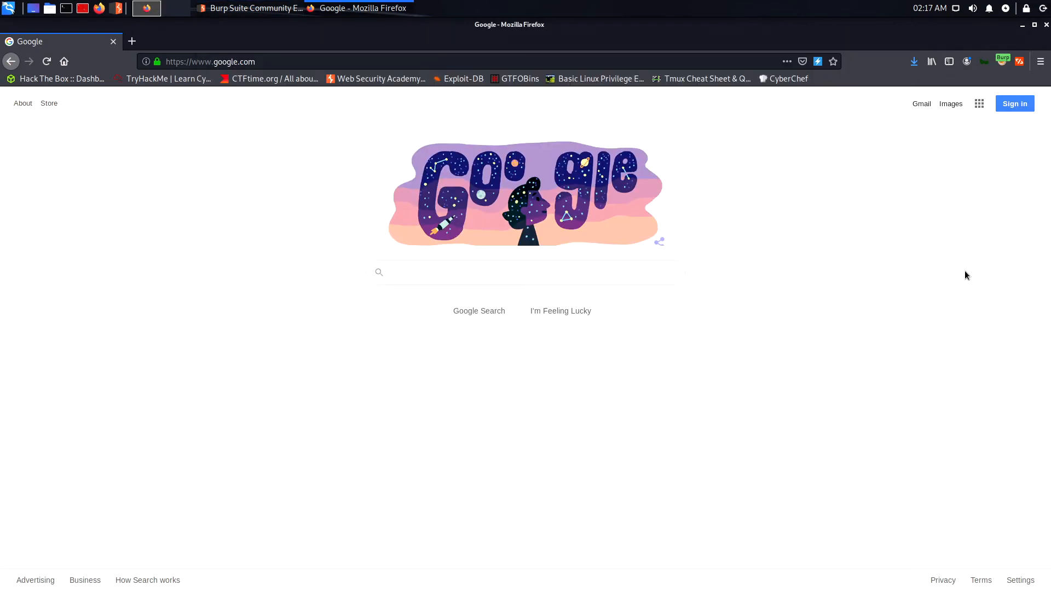
pyautogui.click(1000, 63)
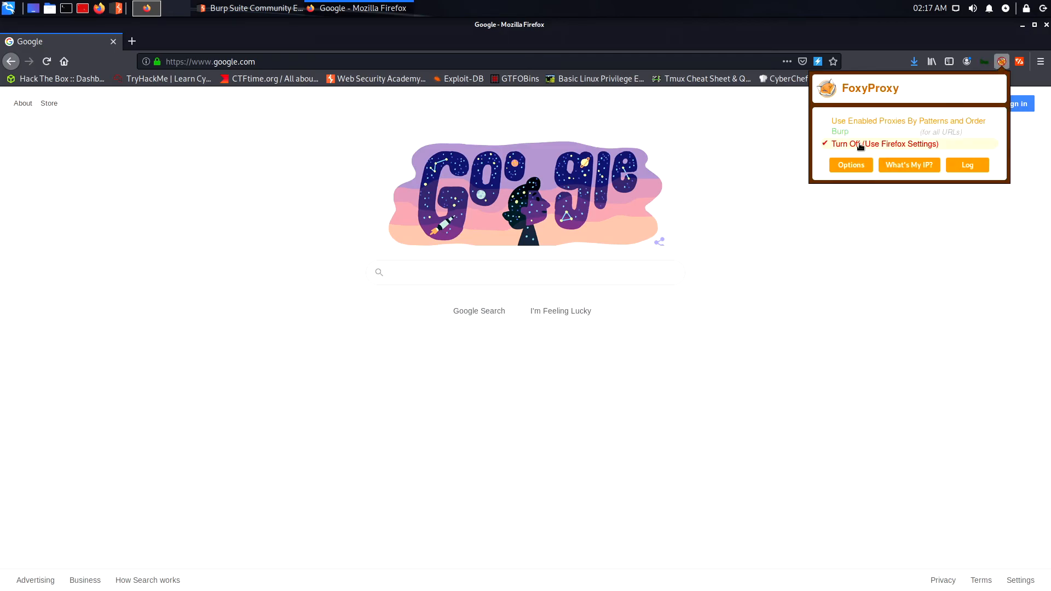
pyautogui.click(254, 8)
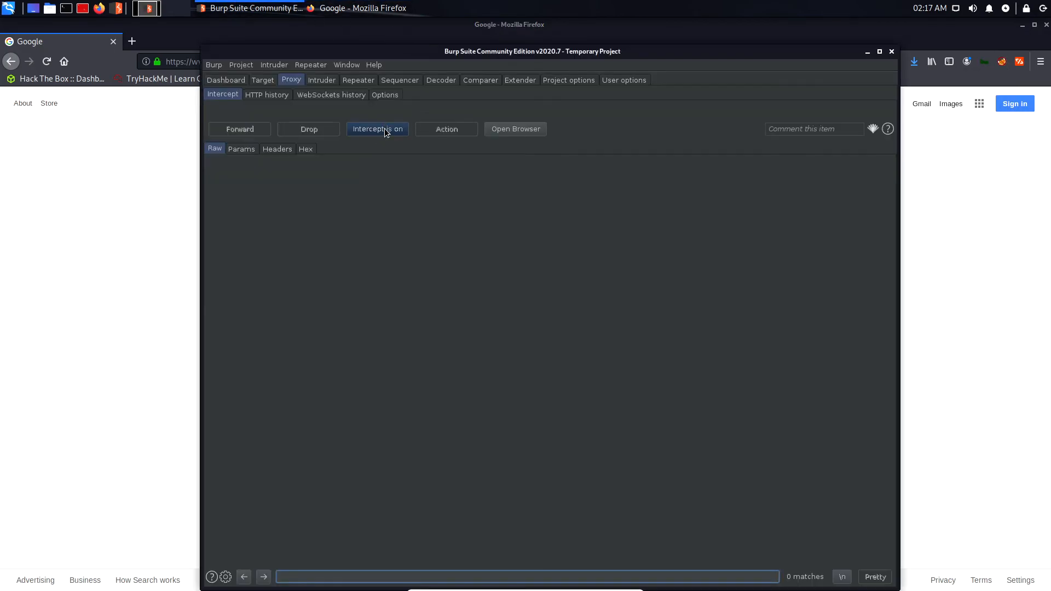
pyautogui.click(365, 9)
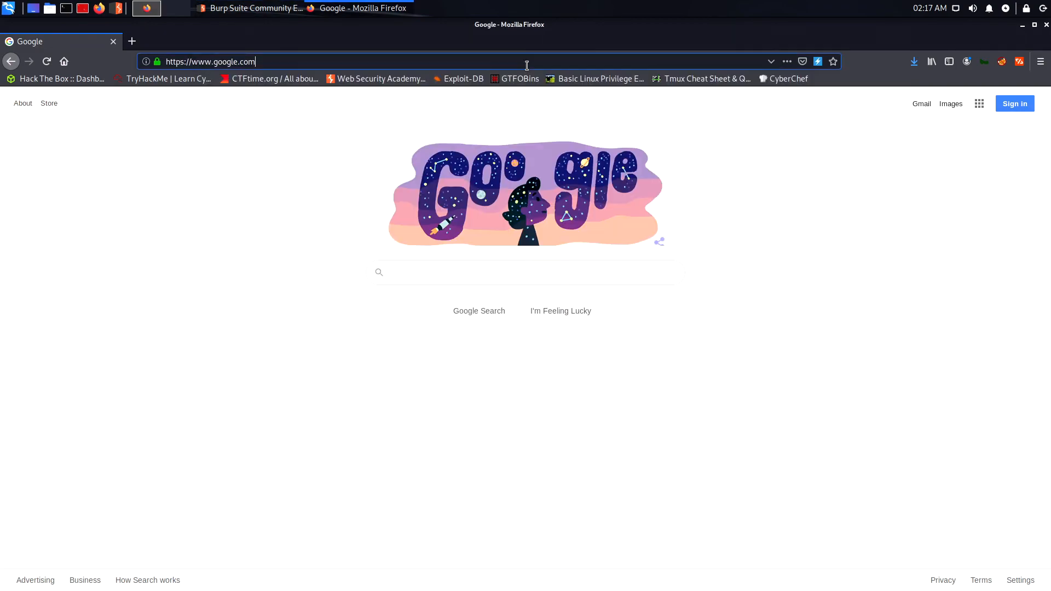
pyautogui.write('www.hackth')
pyautogui.press('Return')
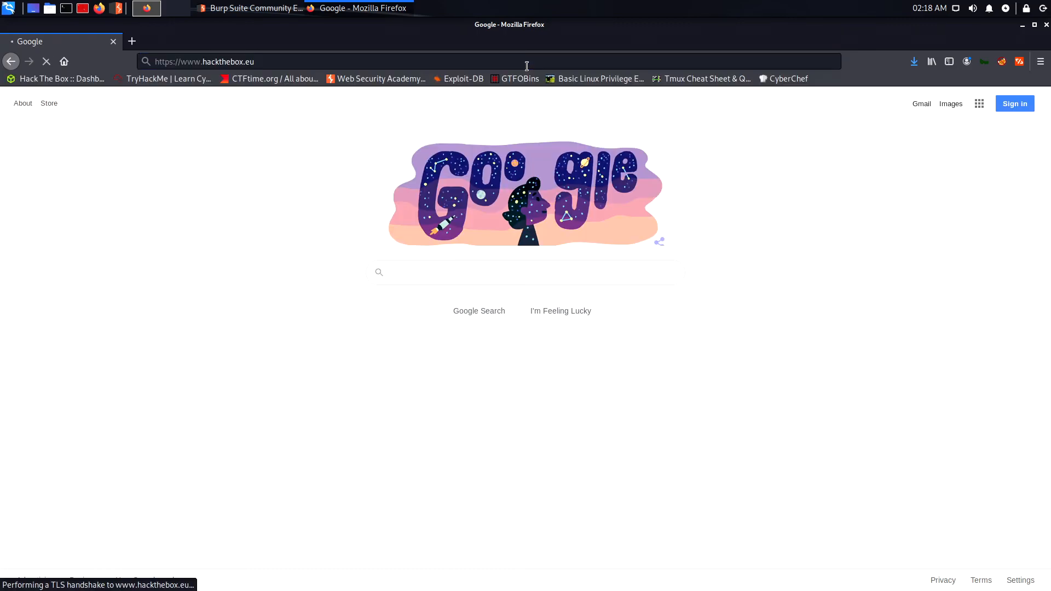